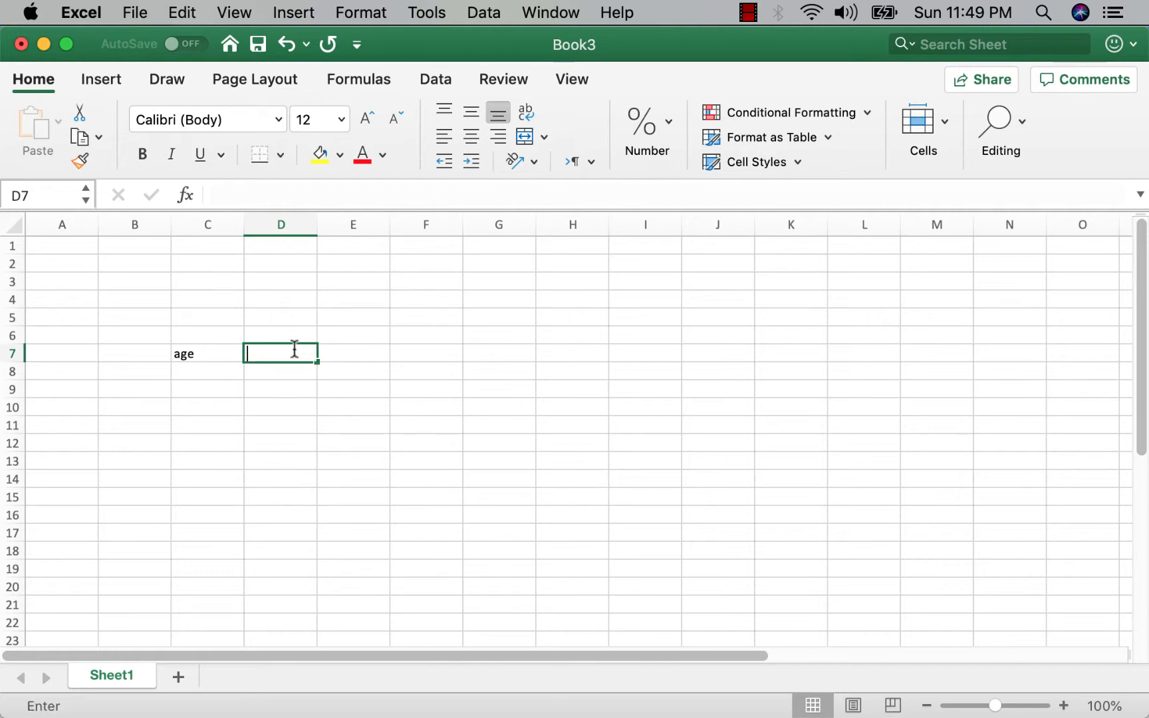
Enter the column headers "drug" in D7 and "no drug" in E7 beside the age header.
type("drug")
left_click(355, 350)
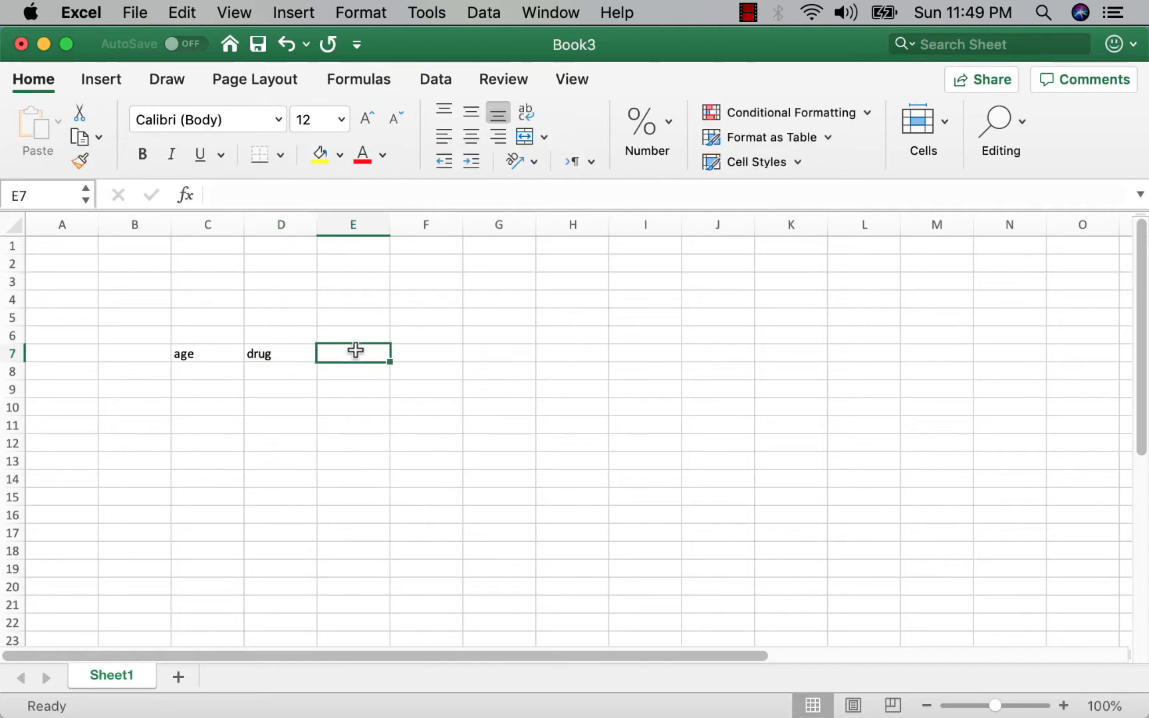
type("no drug")
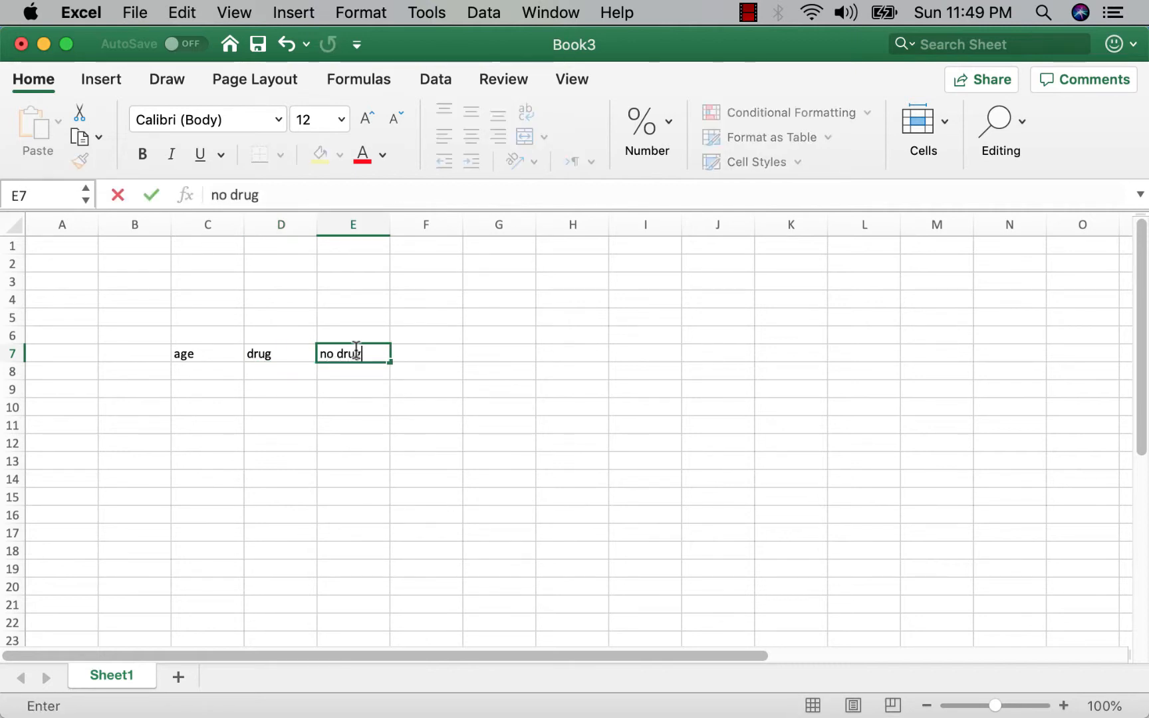
left_click(367, 405)
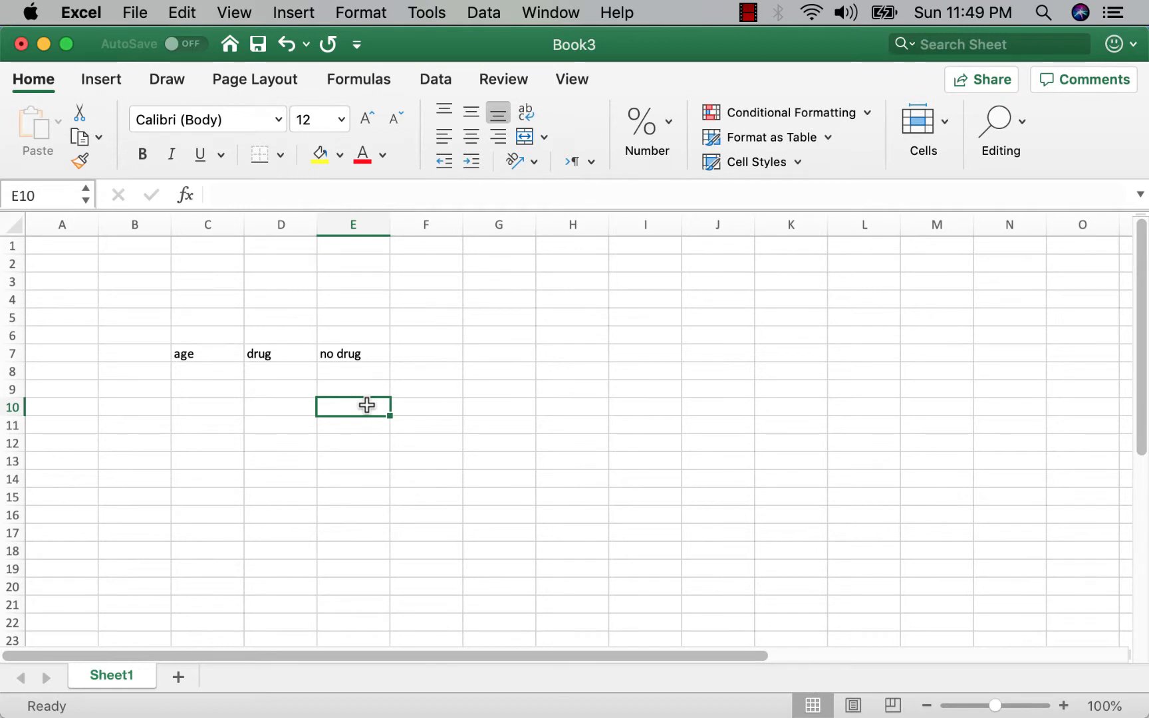
Enter the starting ages 0 and 1 in C8 and C9 under the age header.
left_click(221, 372)
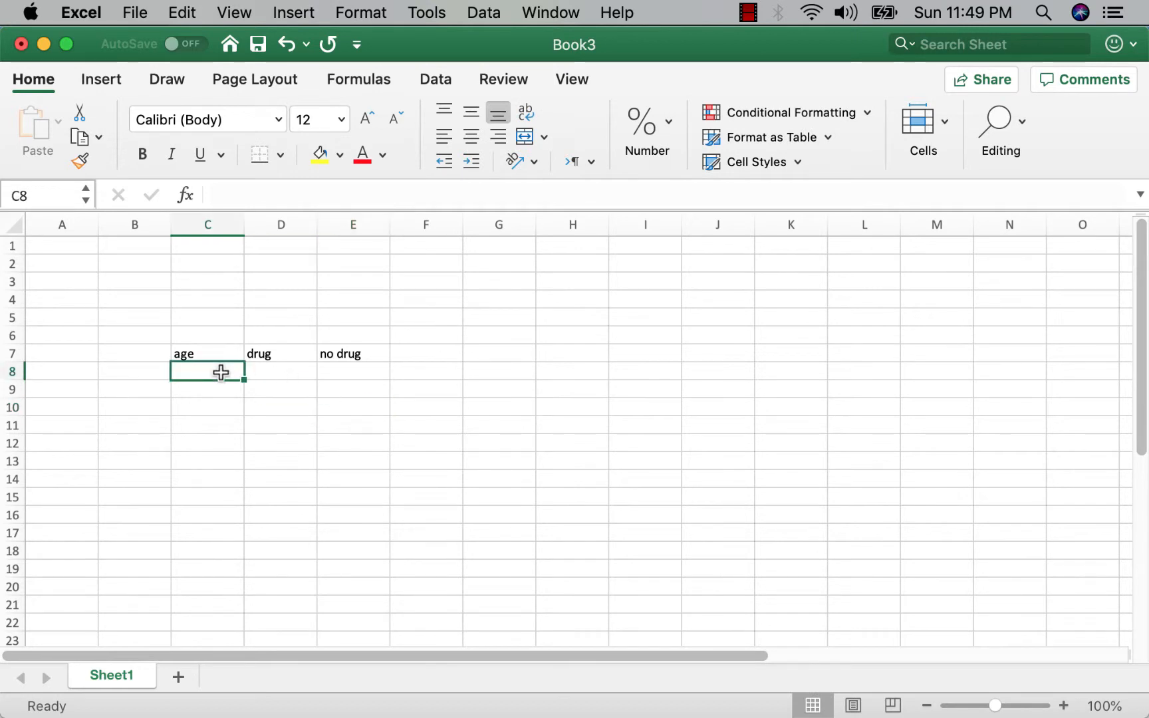
type("0")
key("Return")
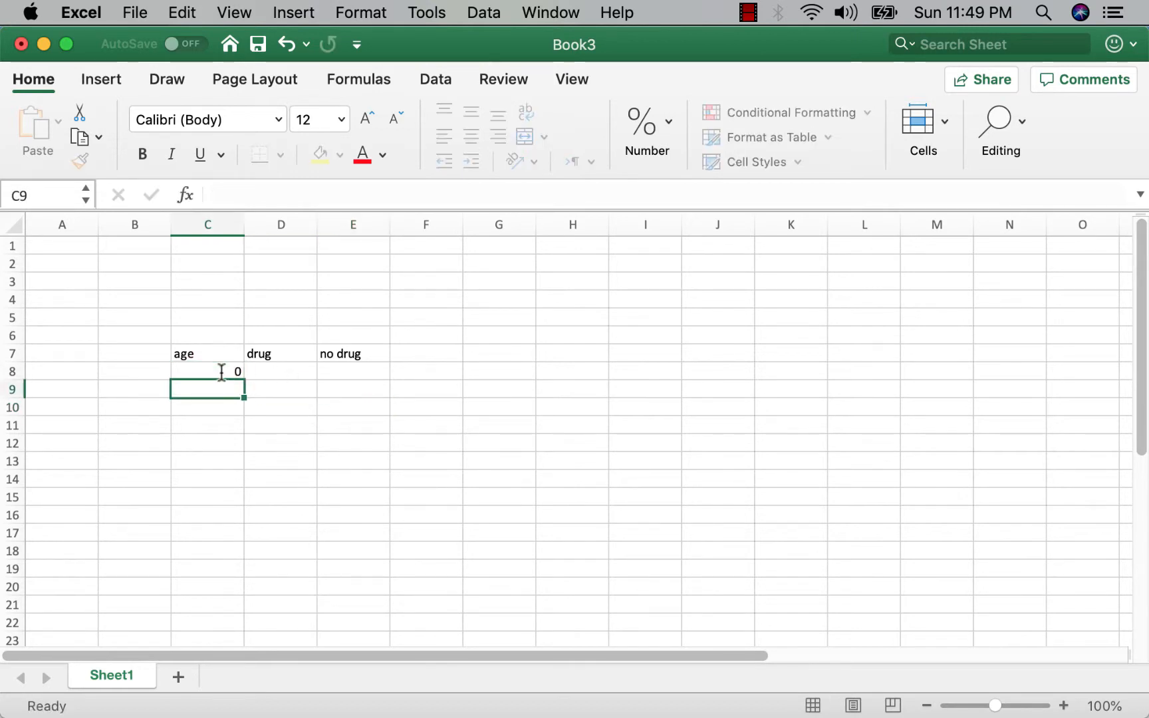
type("1")
key("Return")
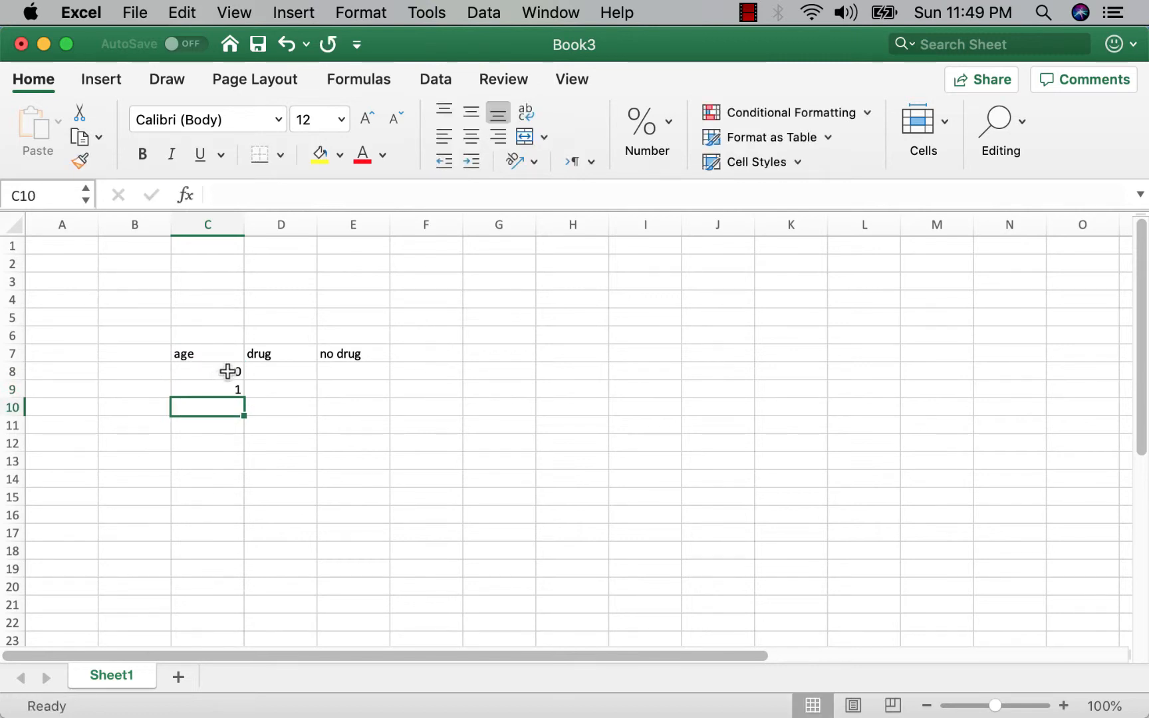
Extend the age series down column C to 80 in row 88.
left_click_drag(230, 371, 195, 311)
left_click(219, 374)
scroll(403, 353, "up", 8)
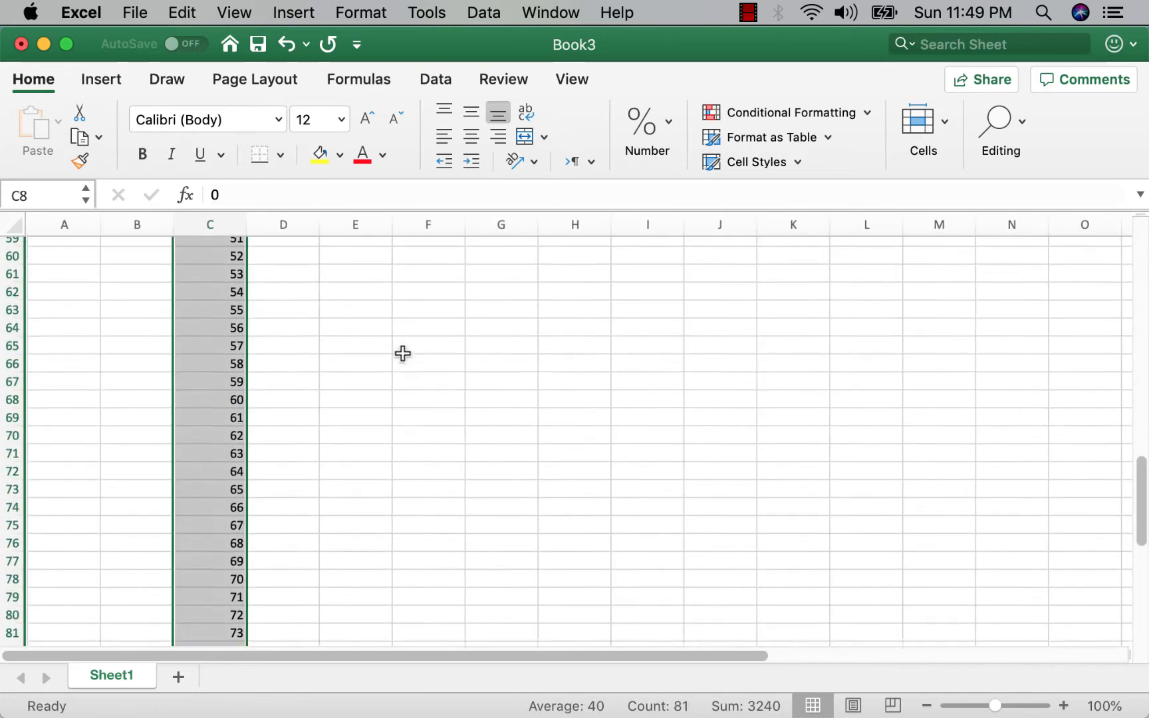
scroll(403, 353, "down", 5)
scroll(403, 353, "up", 10)
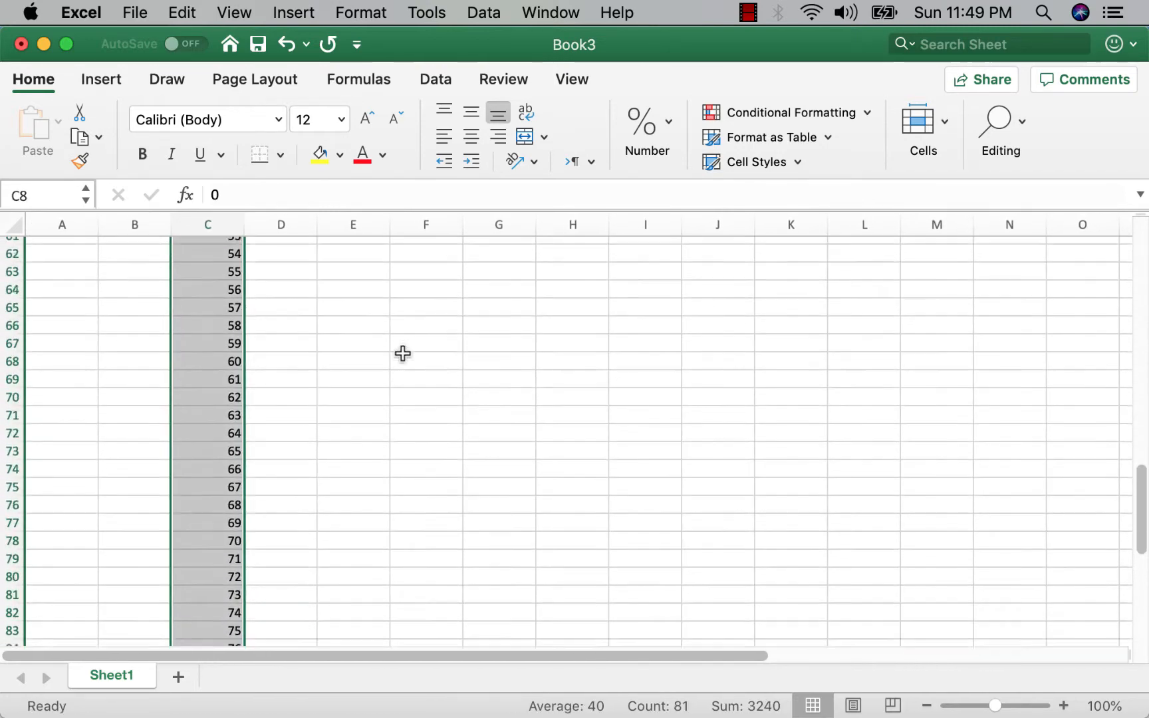
scroll(403, 353, "up", 11)
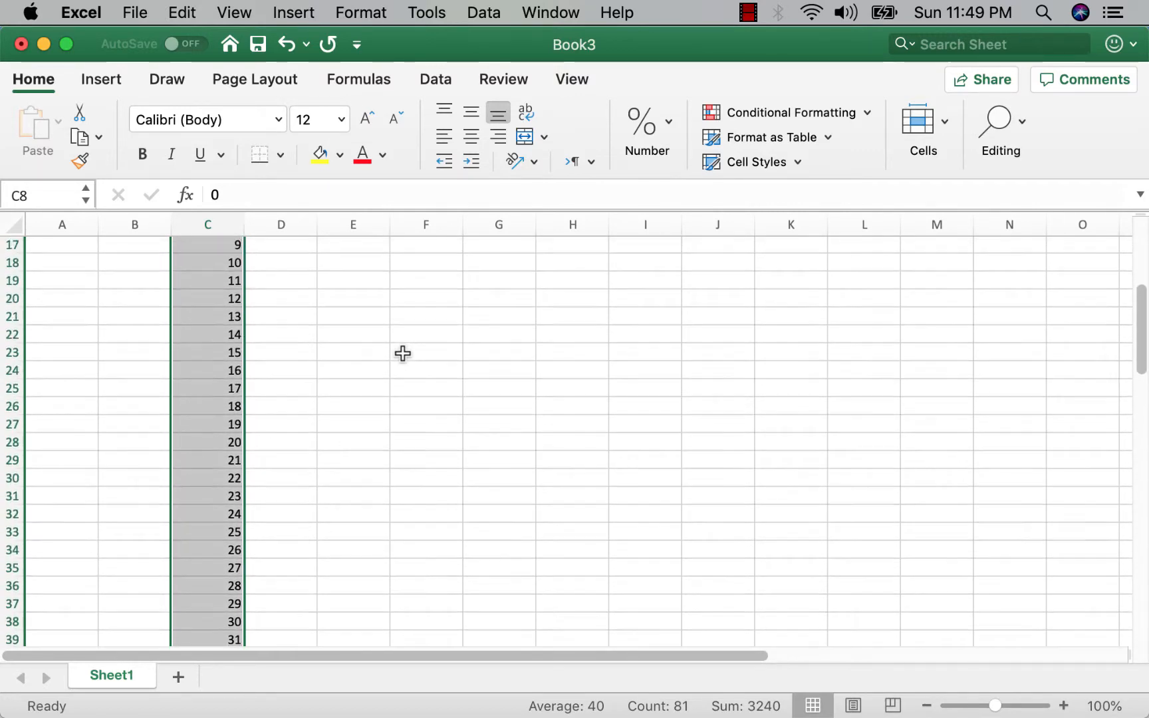
scroll(403, 353, "down", 2)
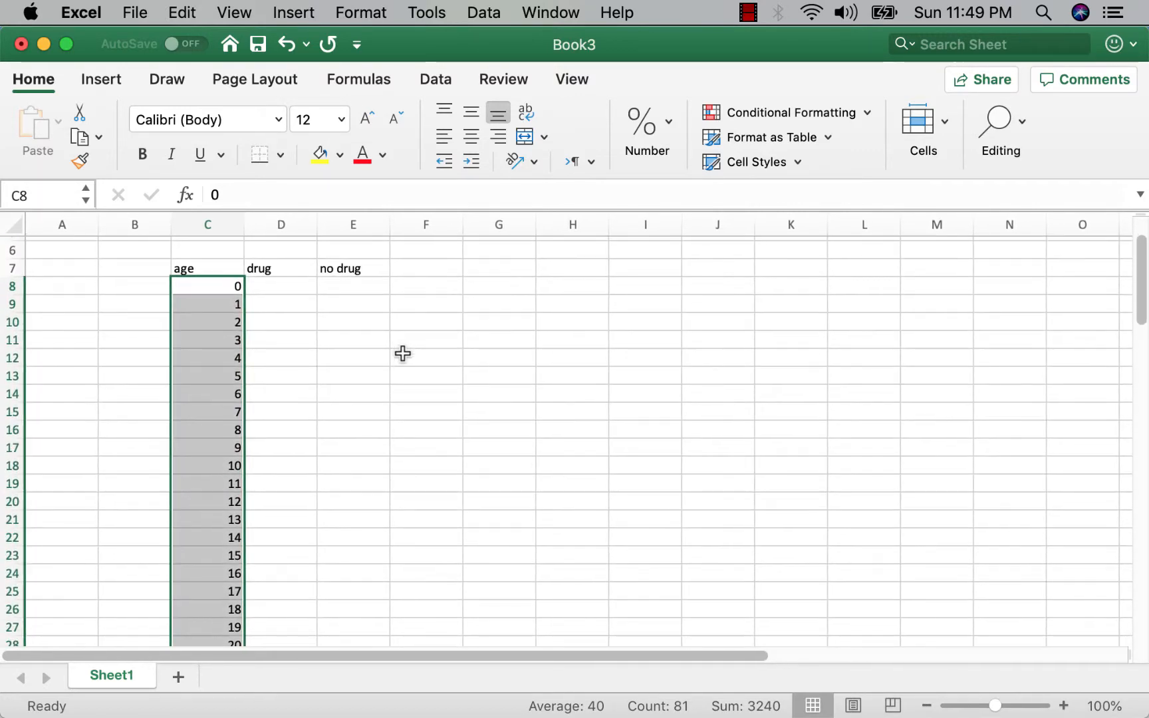
Enter 1 as the drug value for ages 0 and 1 in D8 and D9.
left_click(273, 290)
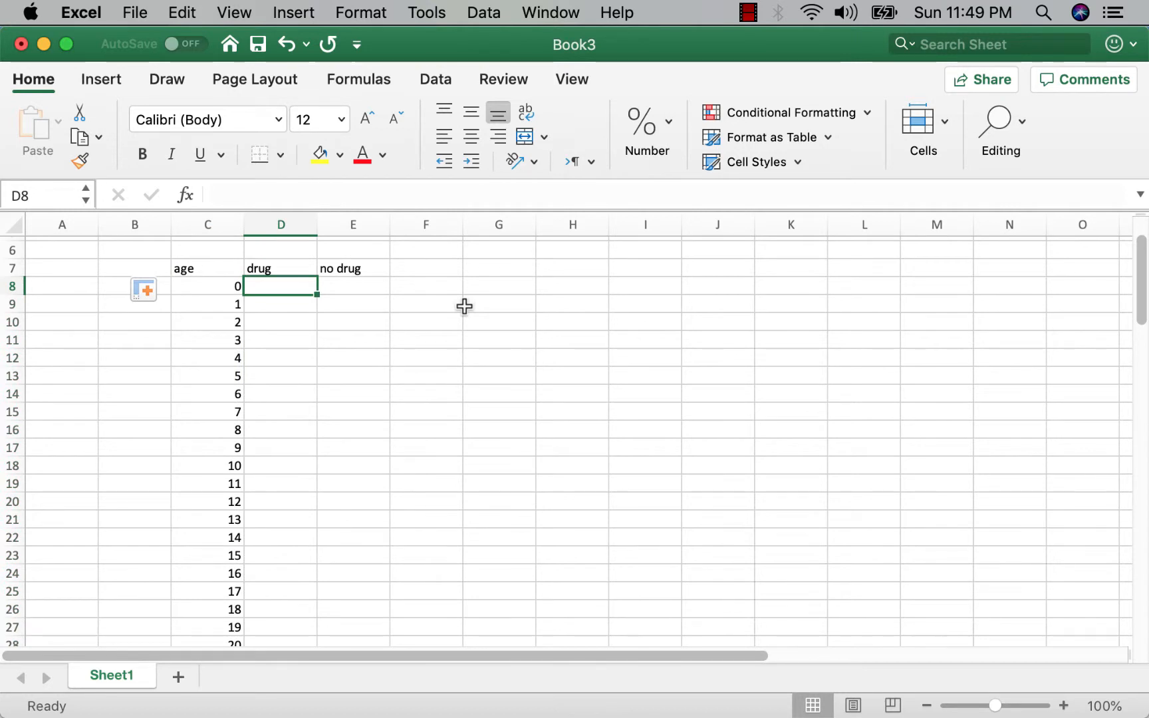
type("1")
key("Return")
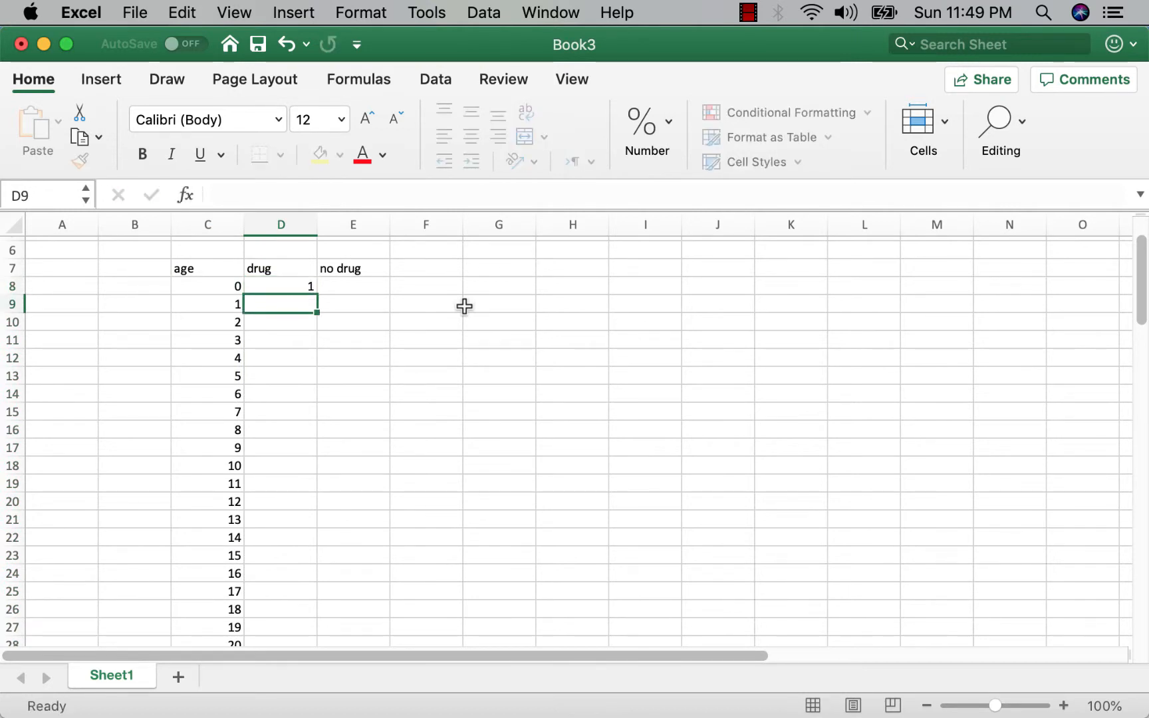
type("1")
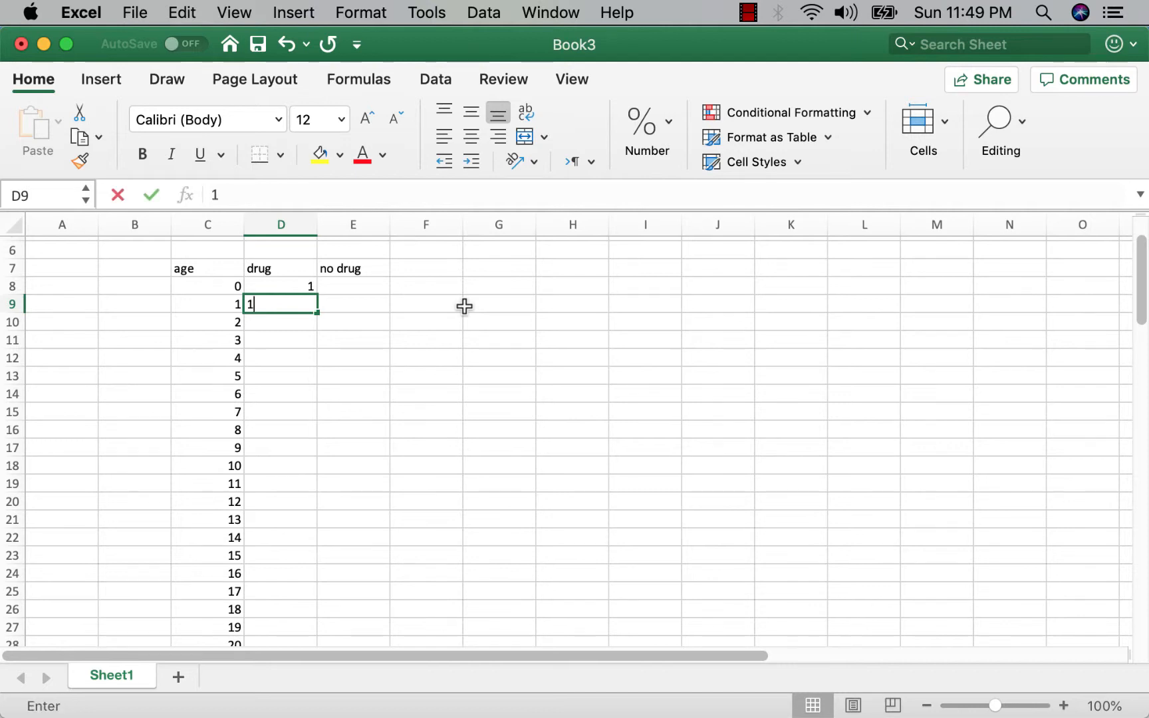
key("Return")
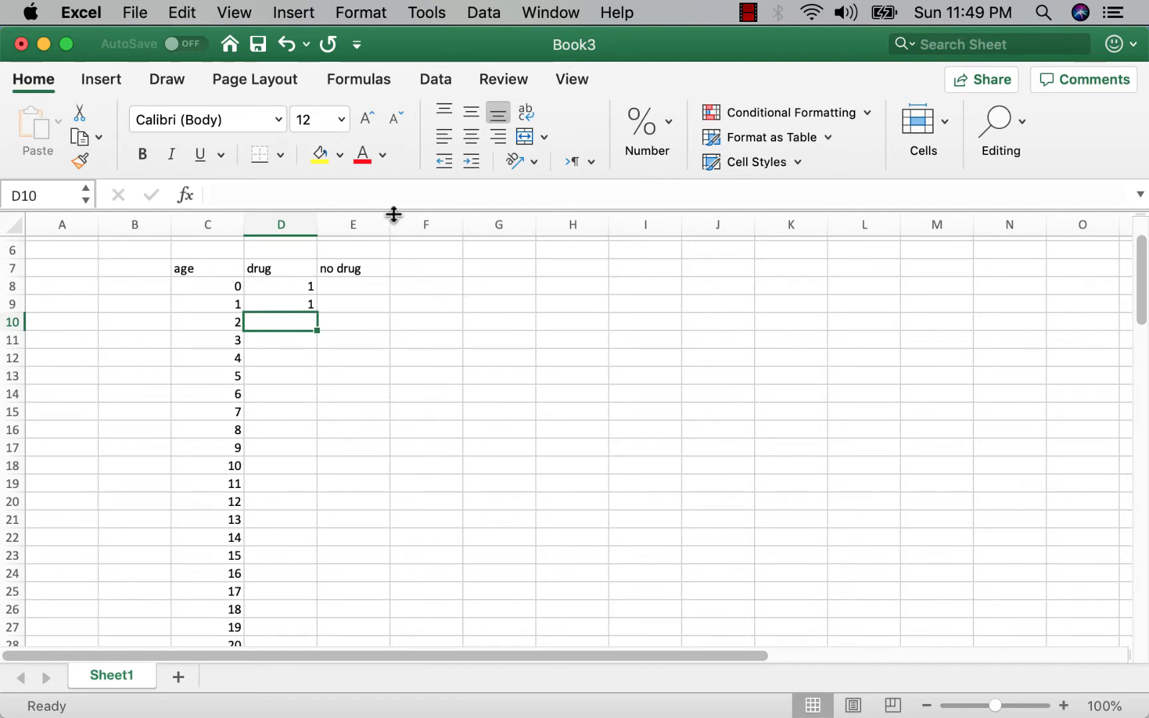
Enter the formula =D9*(1/((C10)^0.015)) in D10 for the drug value at age 2.
left_click(419, 193)
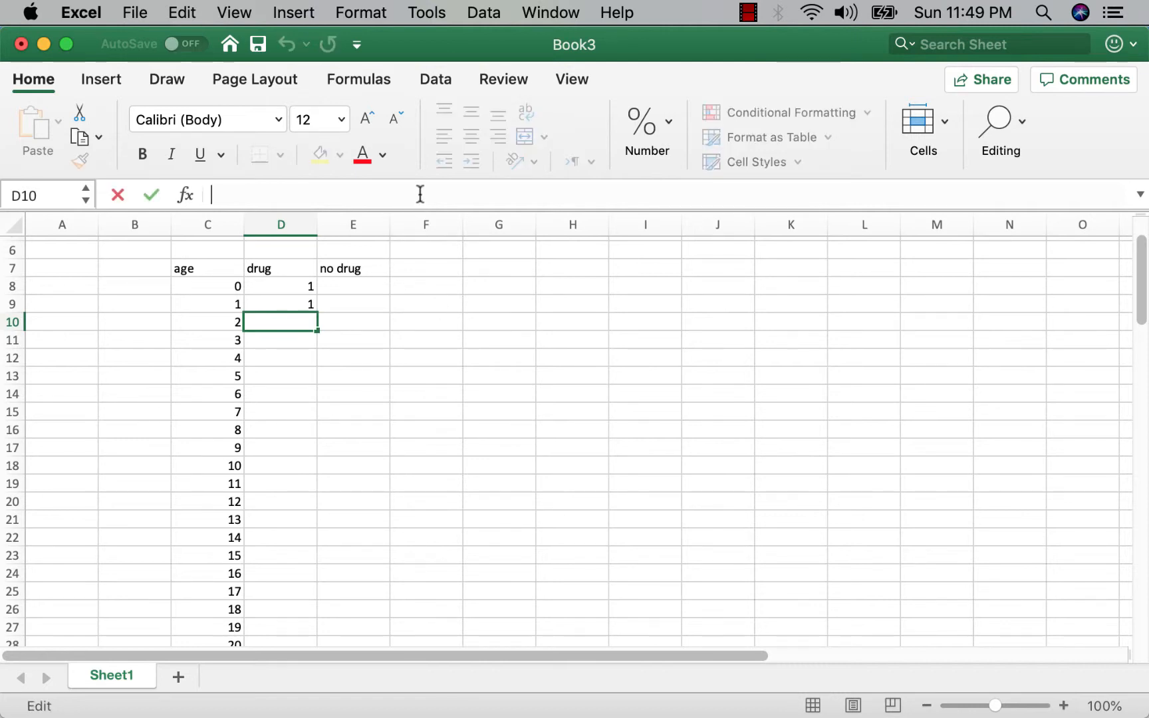
type("=d")
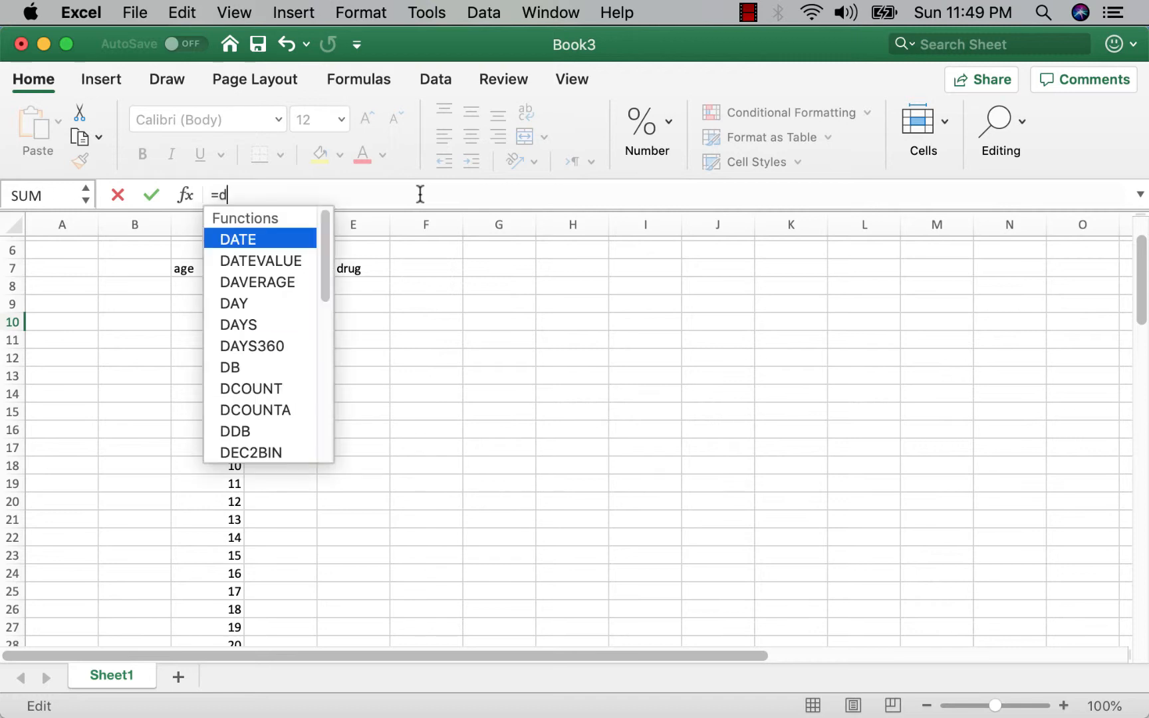
type("9")
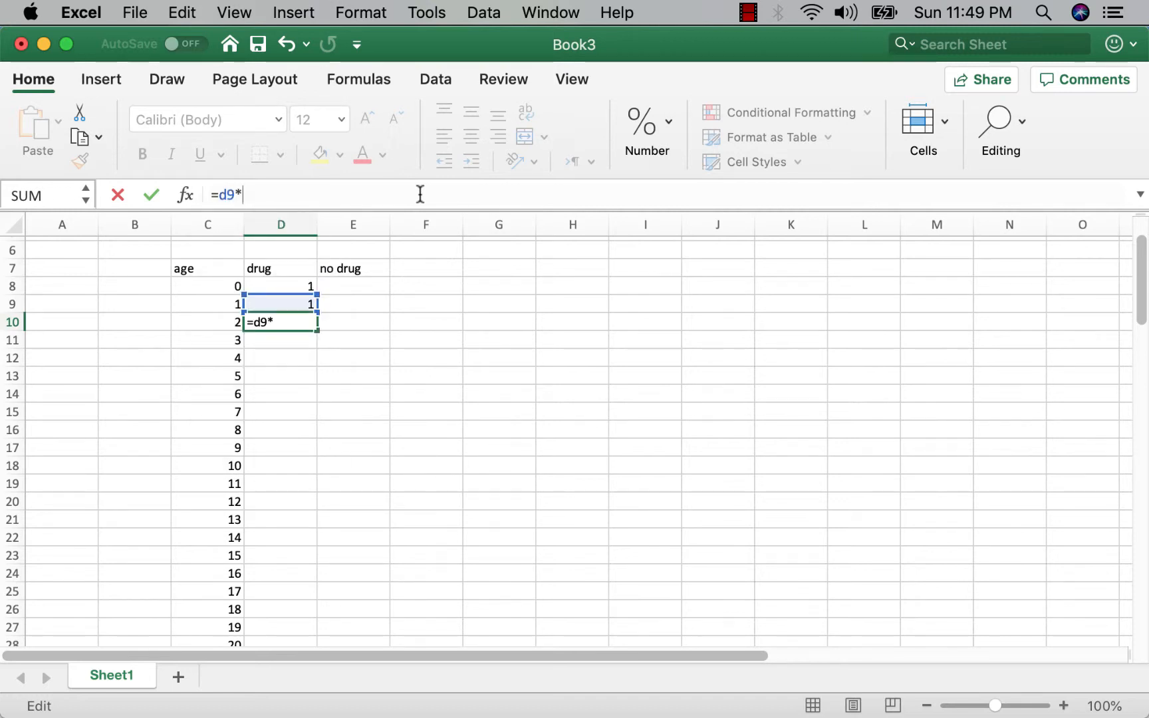
type("*(")
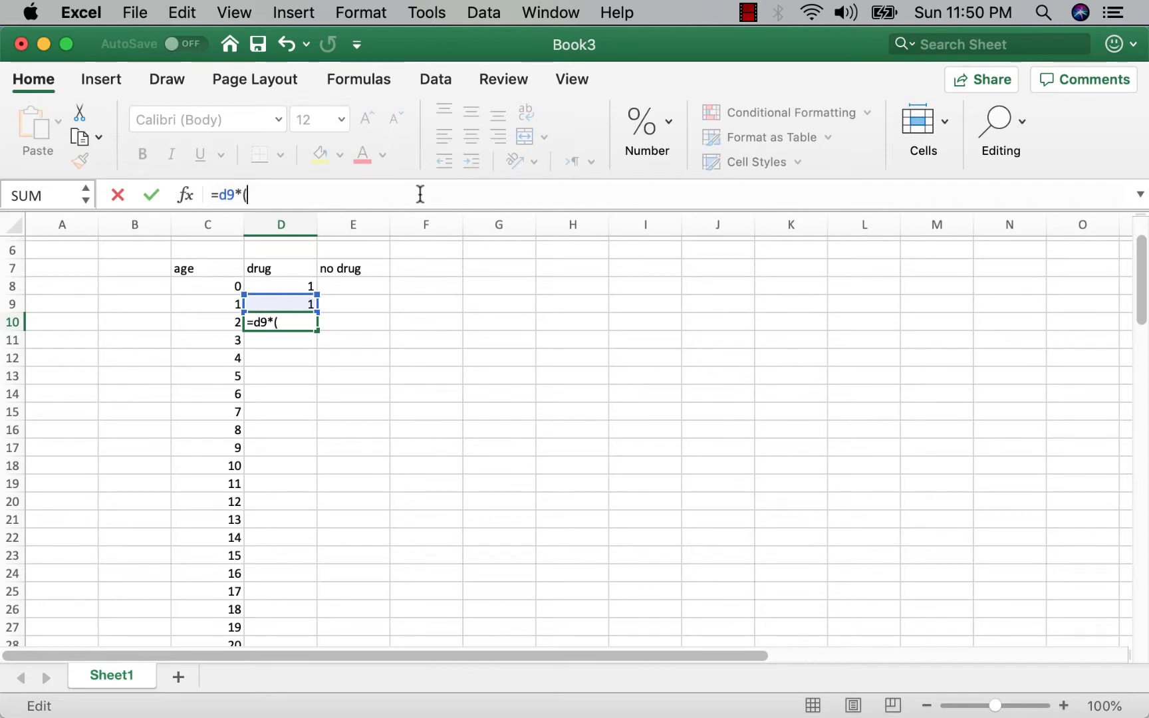
type("1/((")
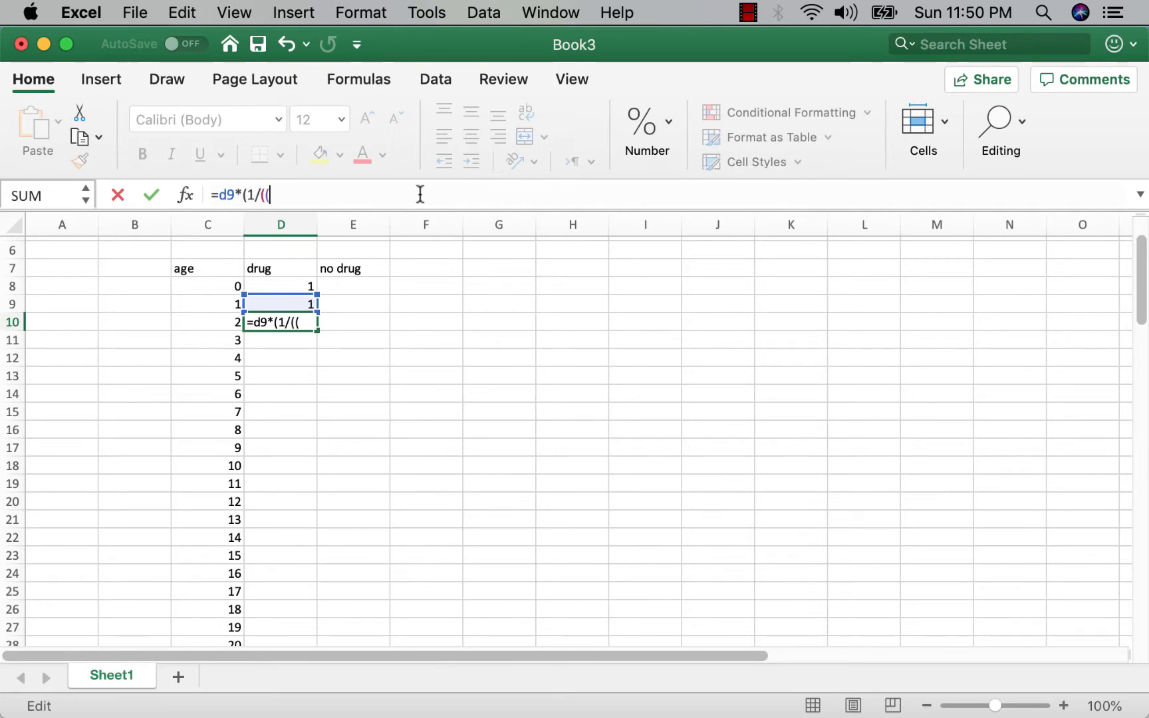
type("c")
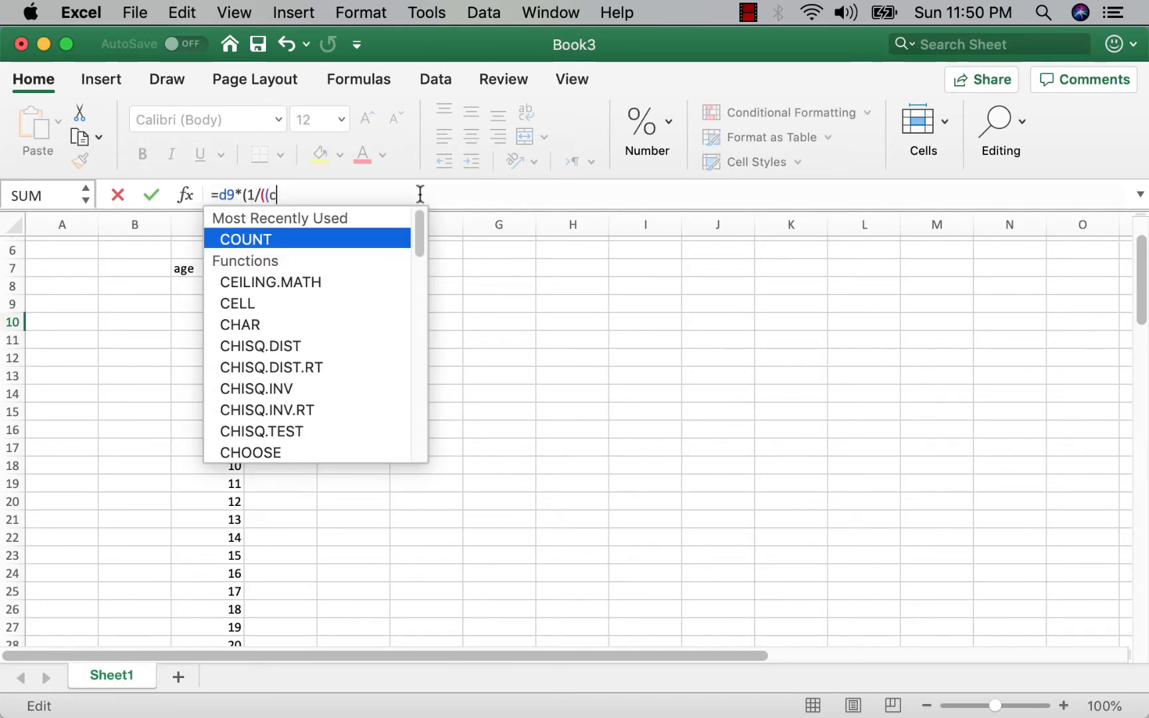
type("10")
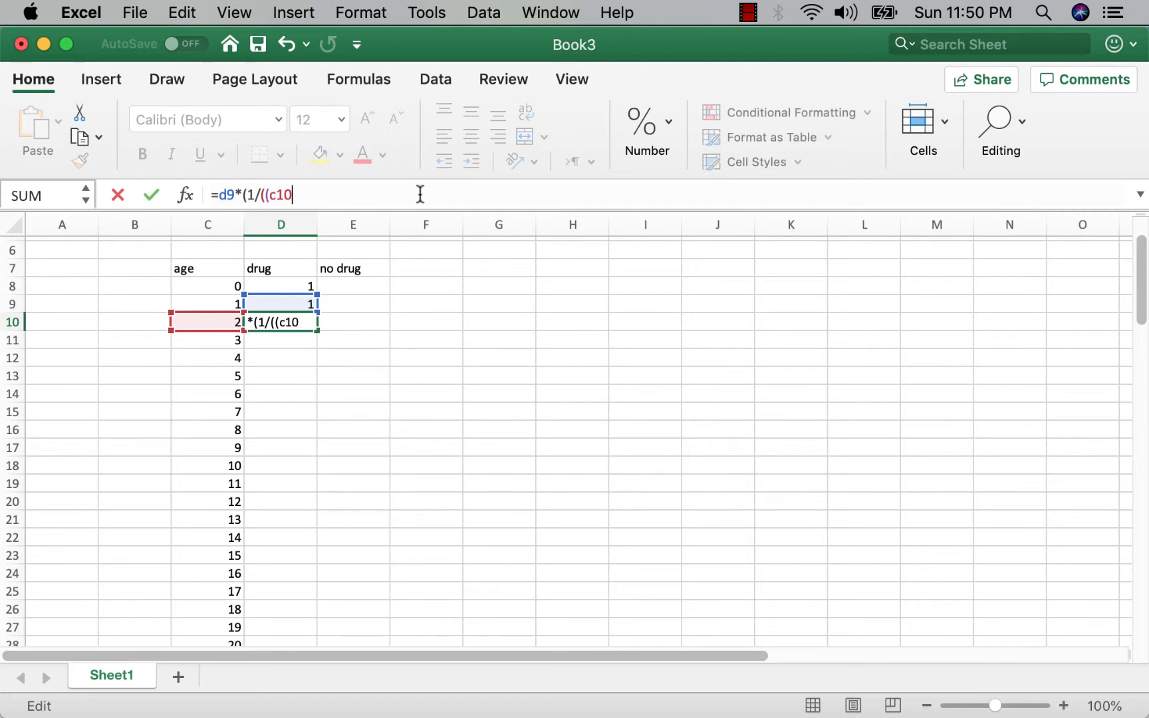
type(")^.01")
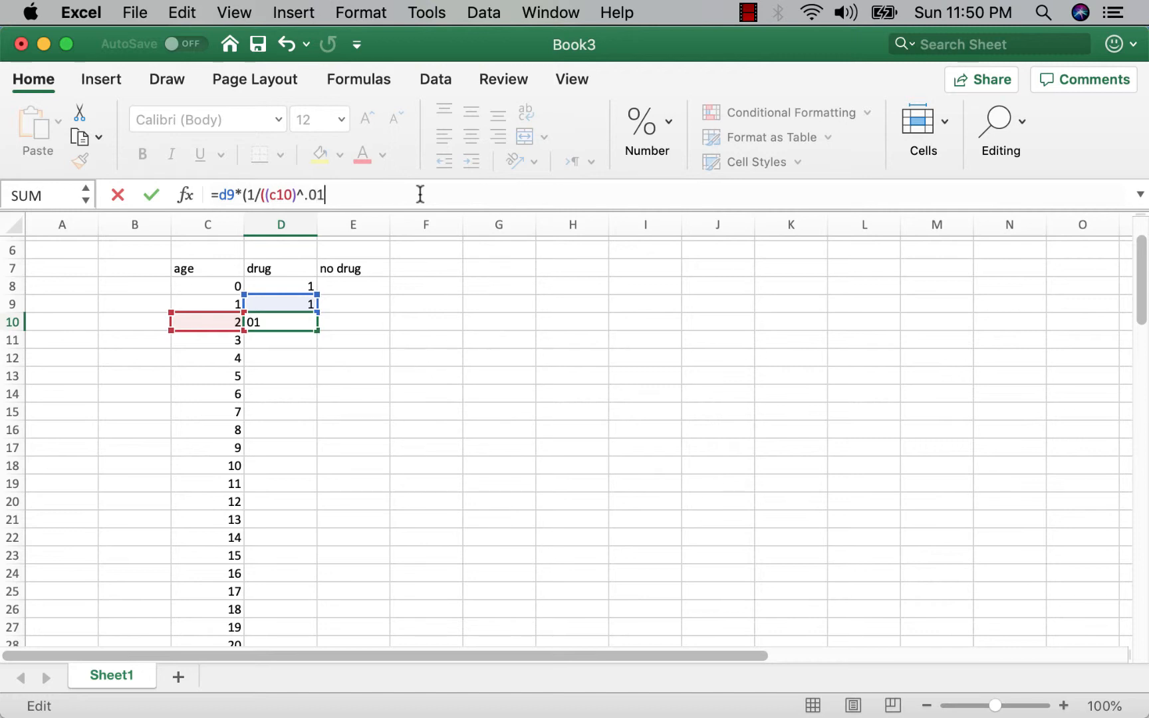
type("5))")
left_click(418, 395)
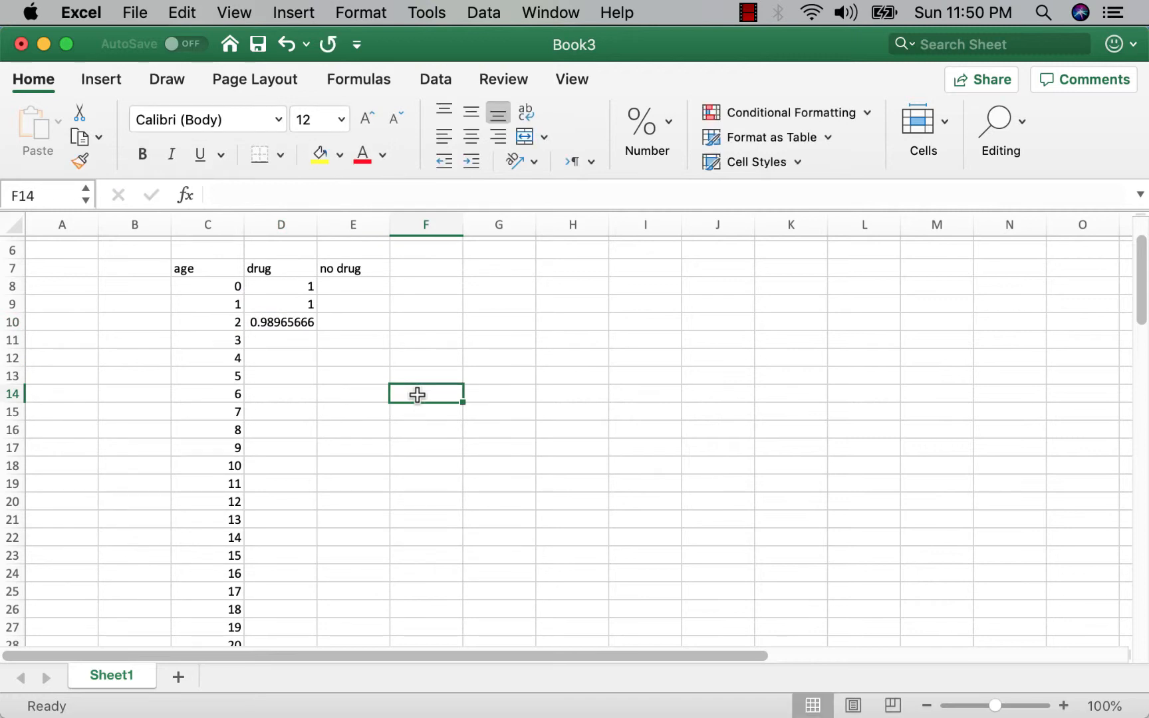
Copy the D10 formula down the drug column to row 88.
left_click(282, 320)
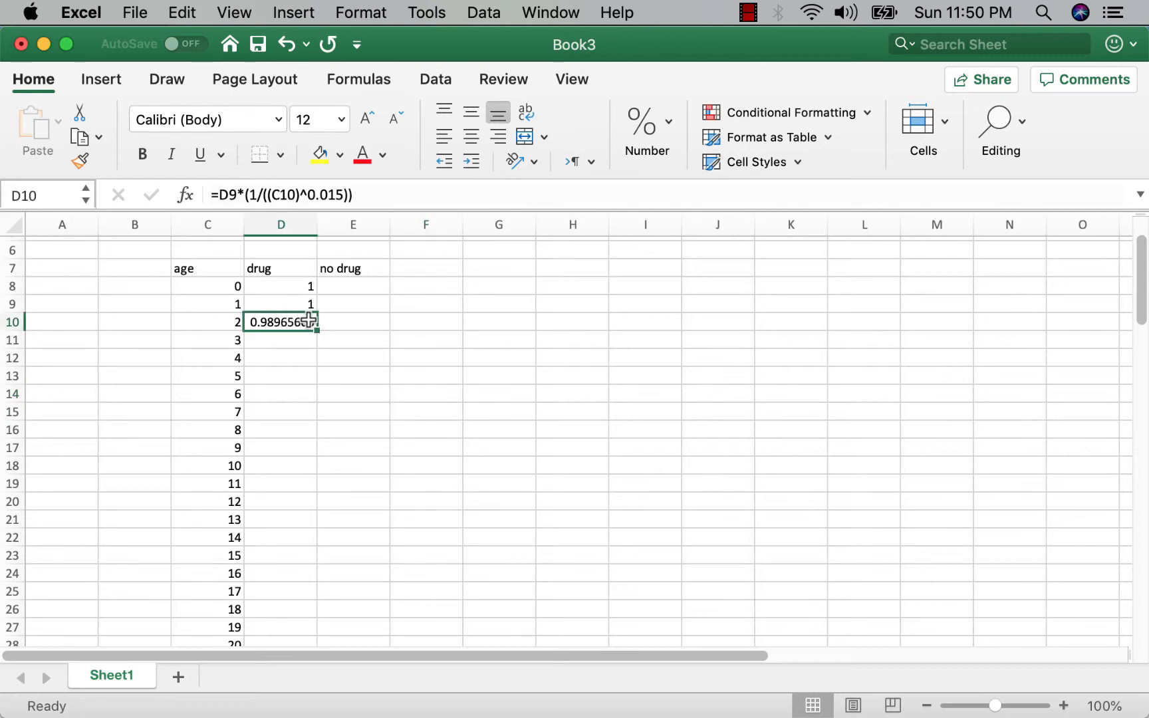
left_click(282, 299)
left_click(282, 319)
left_click_drag(318, 331, 279, 611)
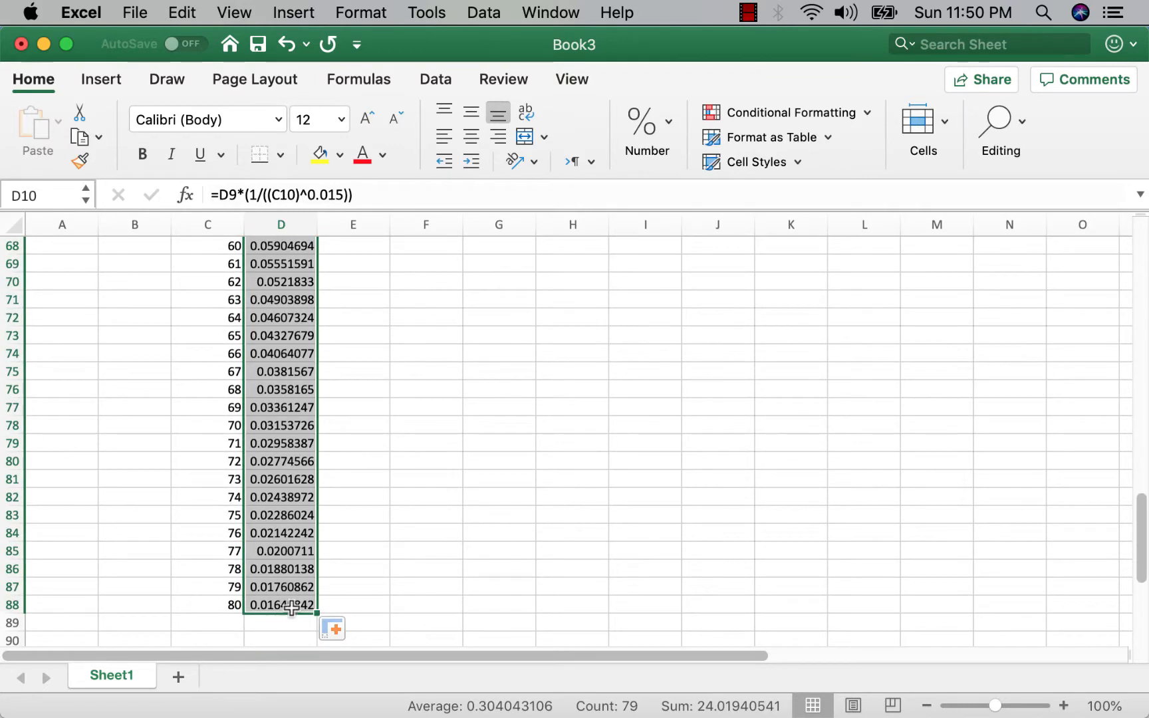
left_click(415, 476)
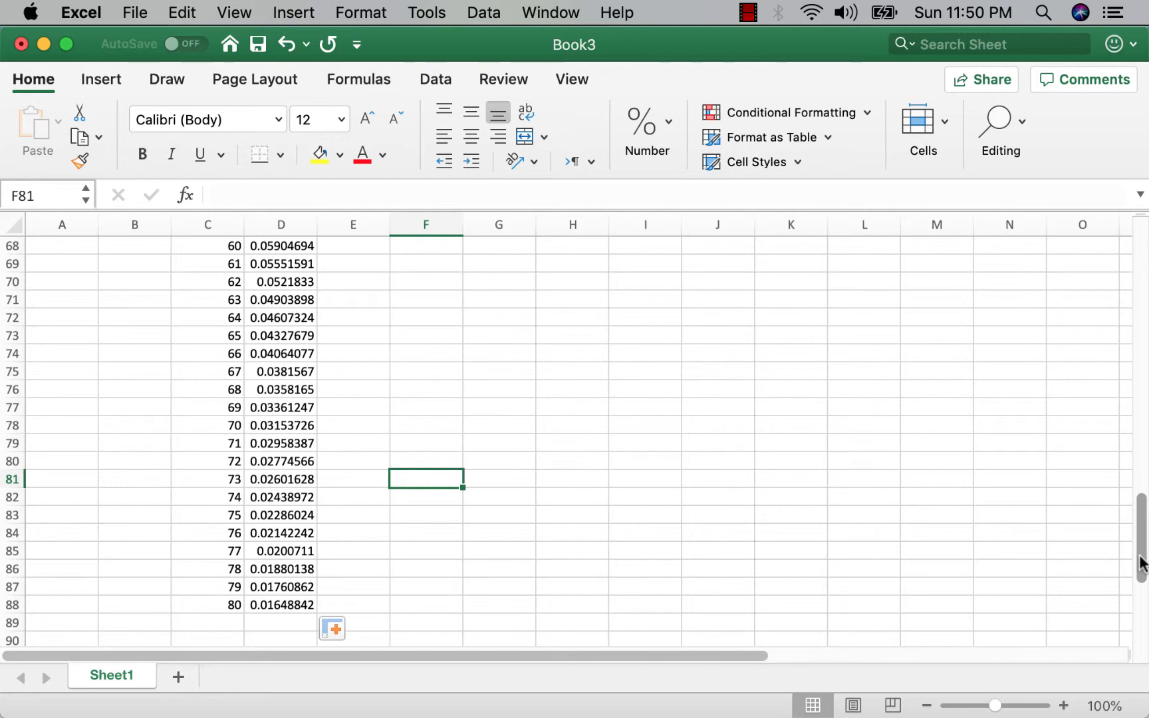
Enter the formula =D8 - 0.05 in E8 for the first no drug value.
left_click_drag(1139, 563, 1139, 306)
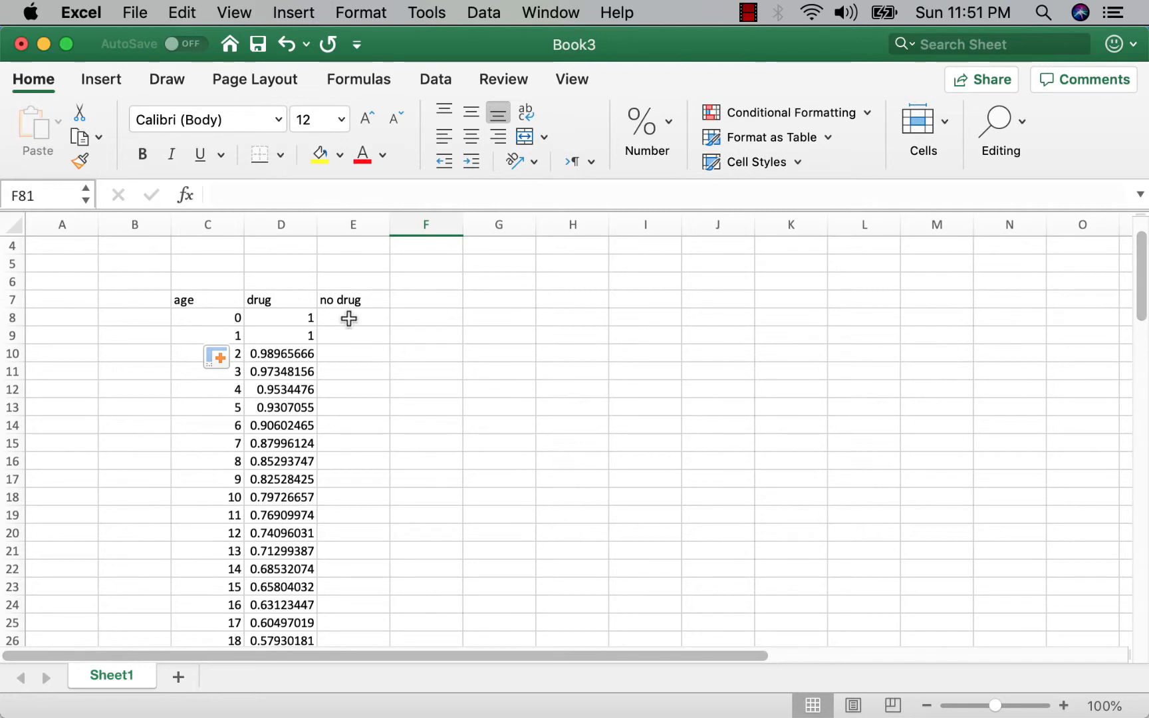
left_click(348, 318)
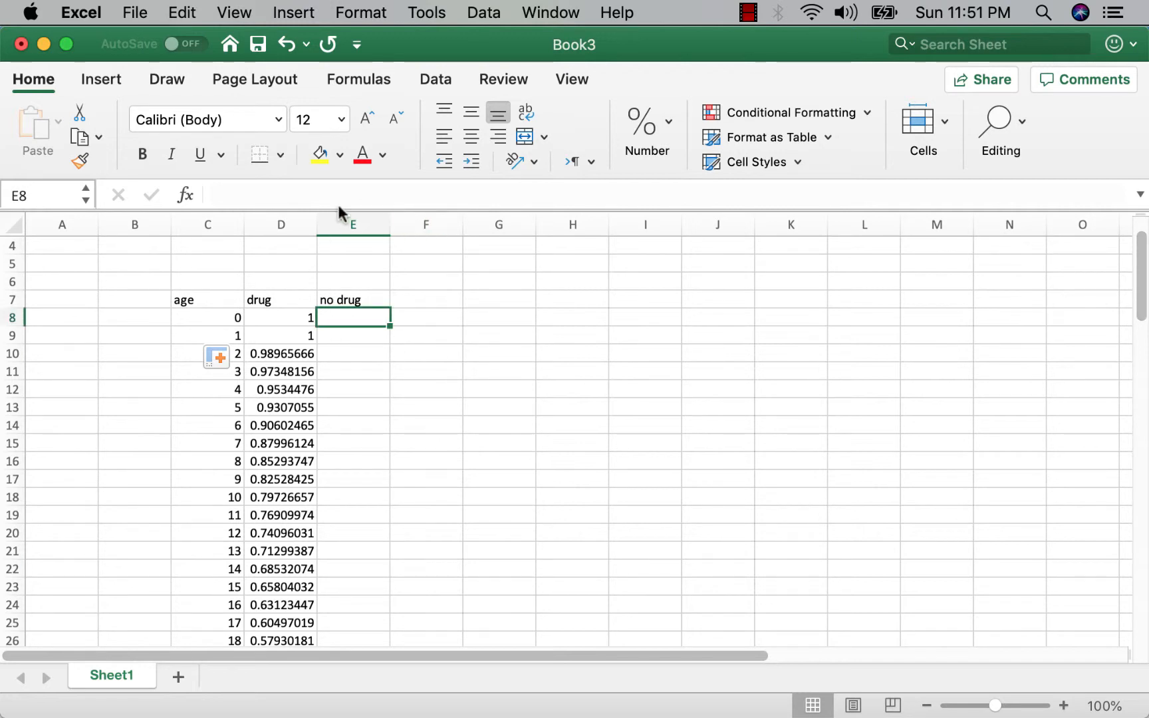
left_click(371, 192)
type("=")
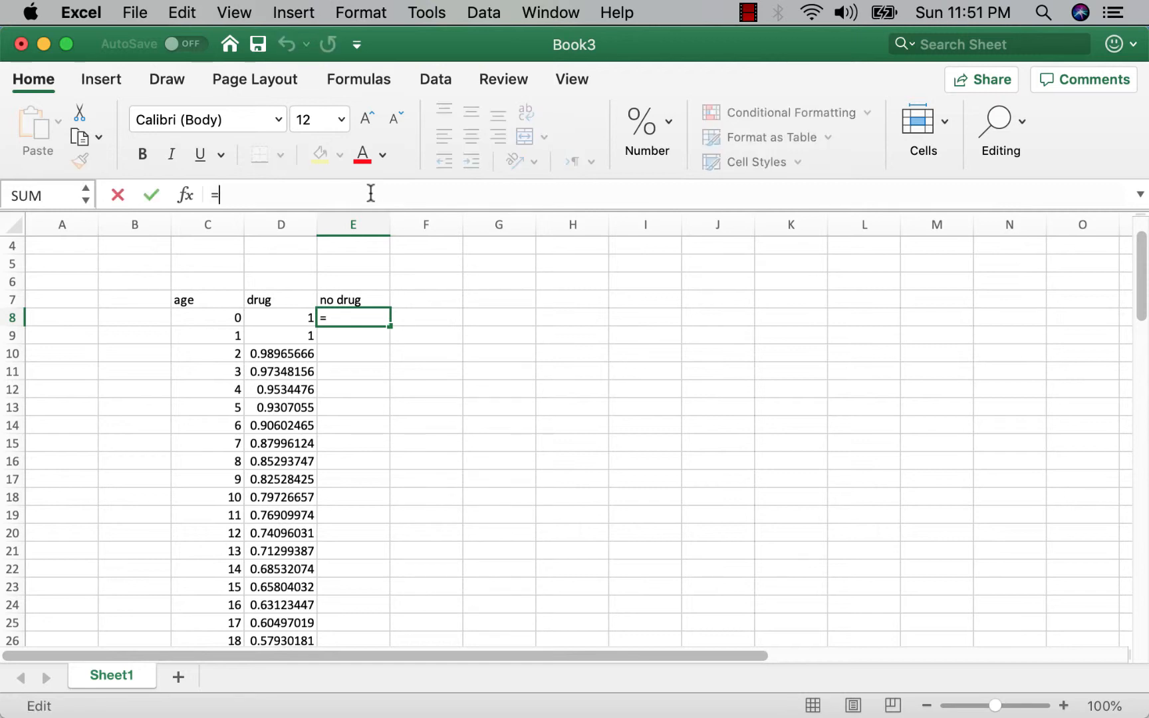
type("d8 ")
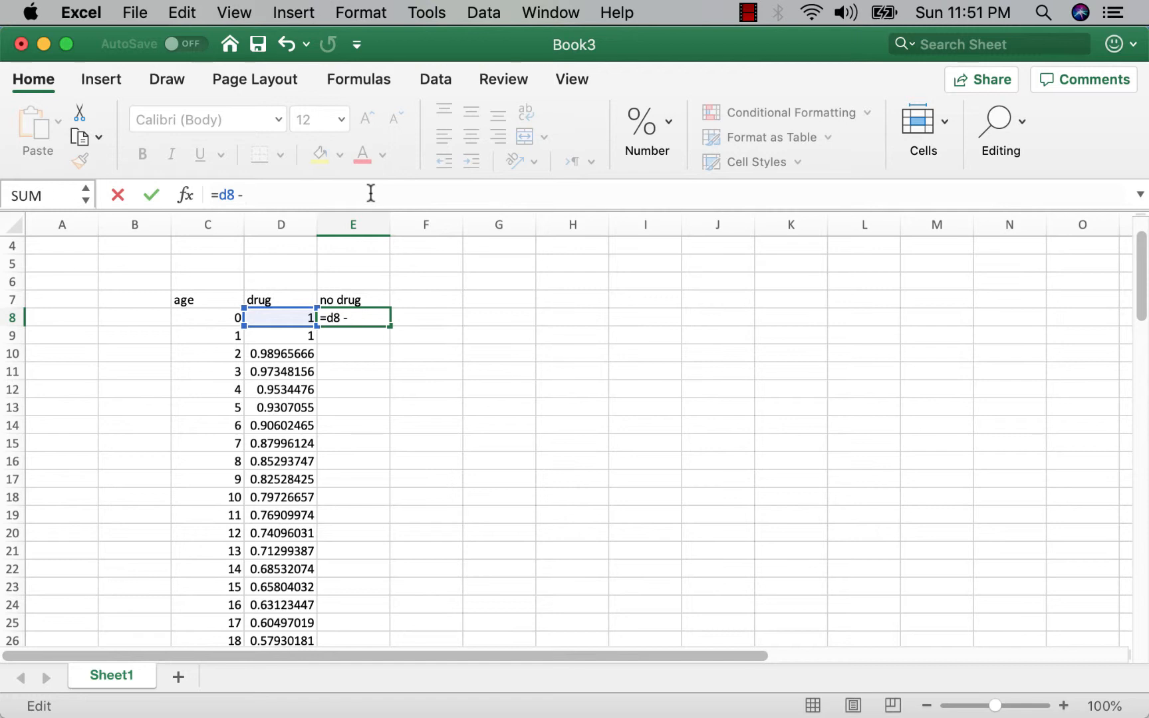
type("- .05")
left_click(434, 423)
Copy the E8 formula down the no drug column to row 88.
left_click(359, 311)
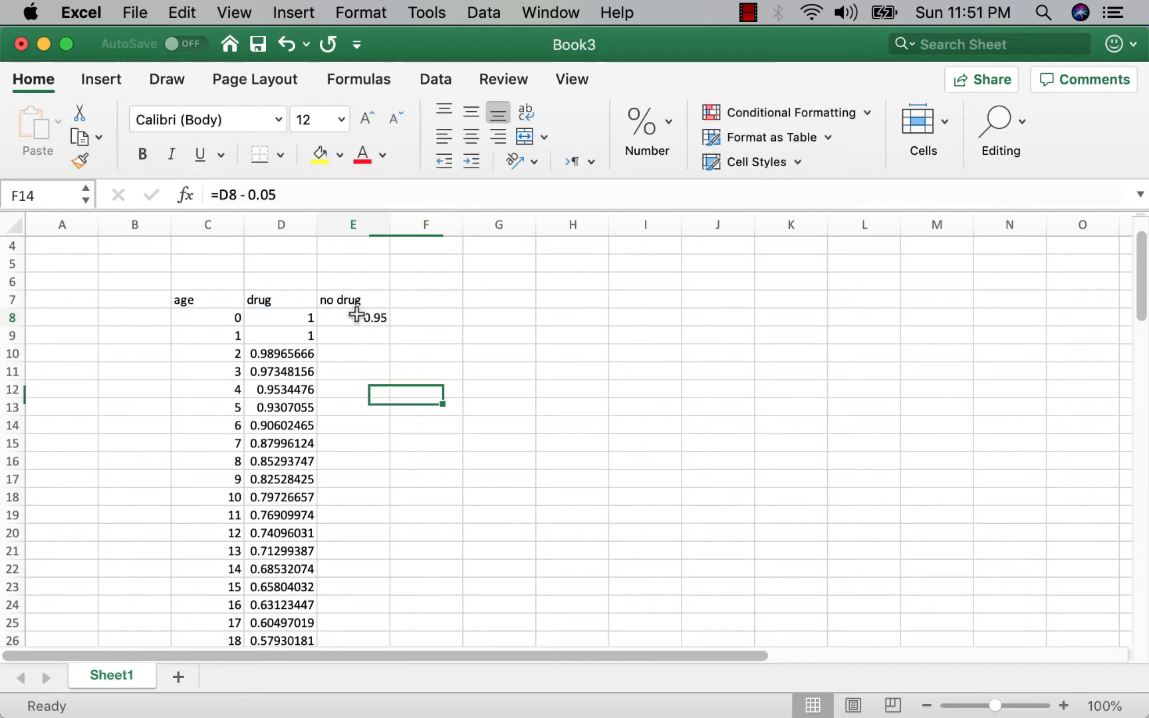
left_click_drag(389, 322, 367, 607)
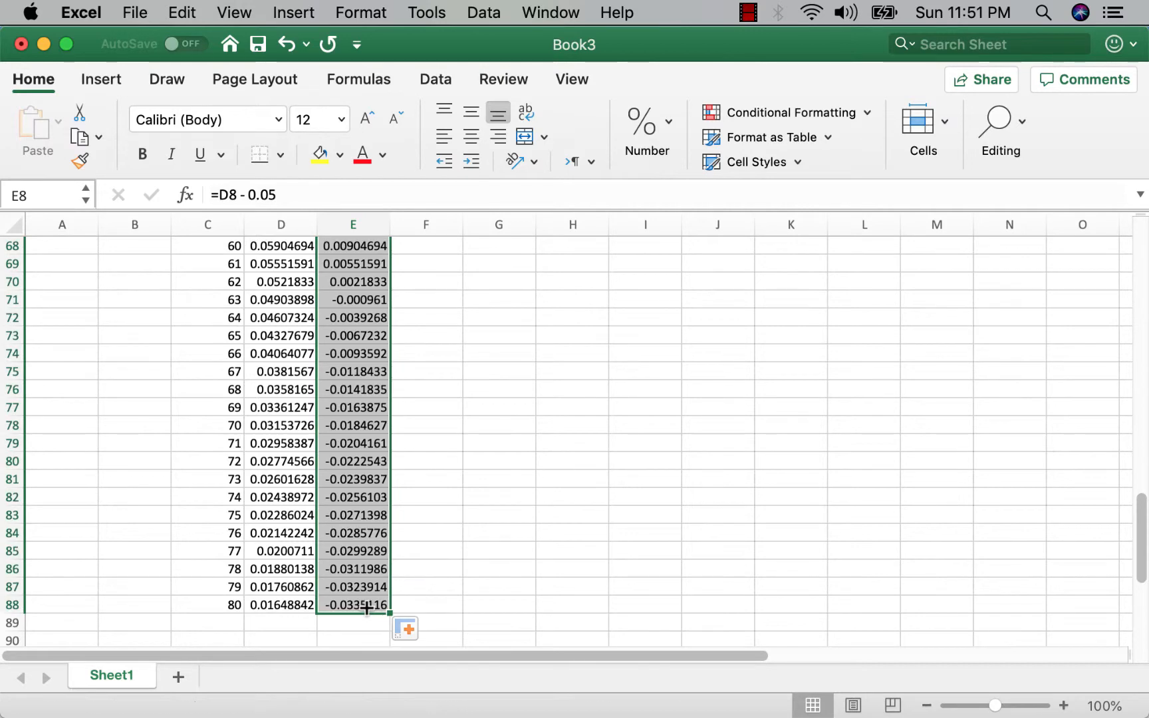
left_click(491, 442)
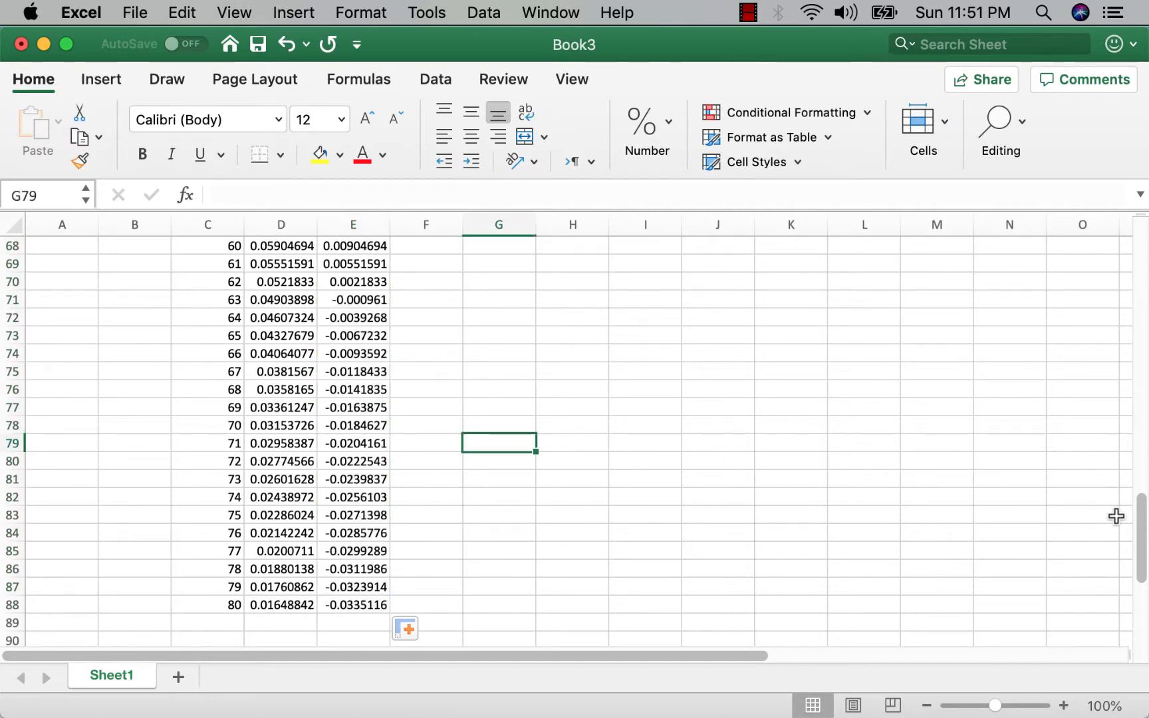
Select the age, drug and no drug columns from the header row to row 88 and insert a recommended Line chart.
left_click_drag(1141, 540, 1136, 290)
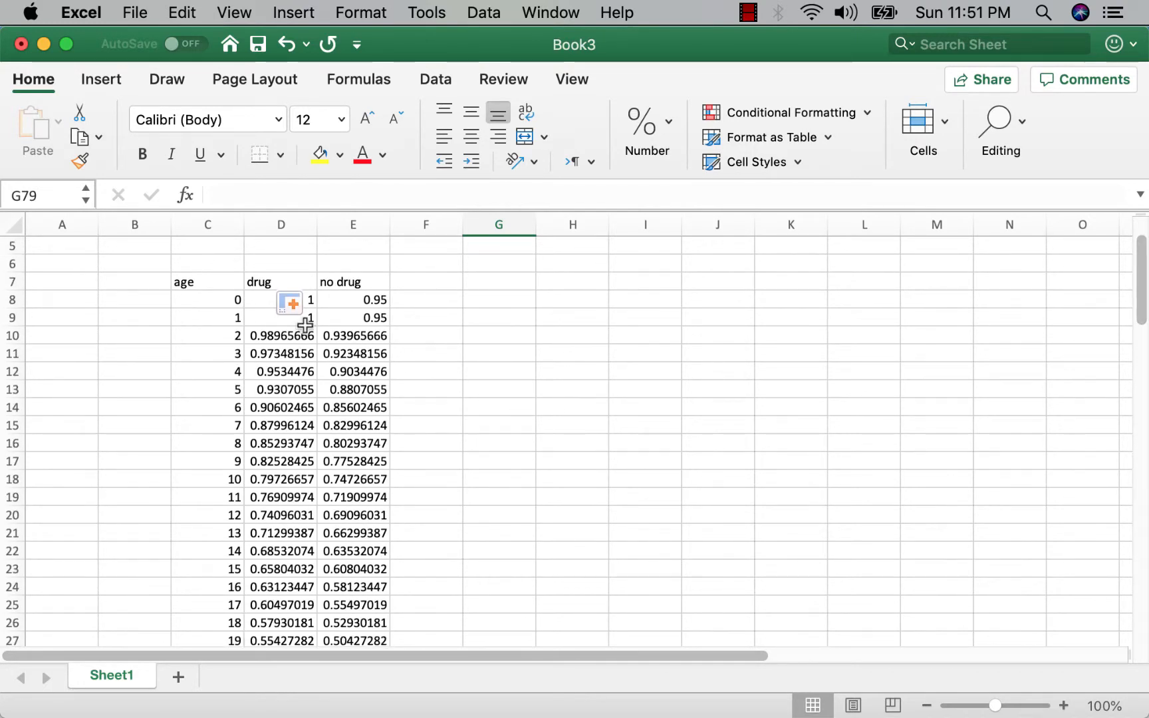
left_click_drag(192, 278, 341, 609)
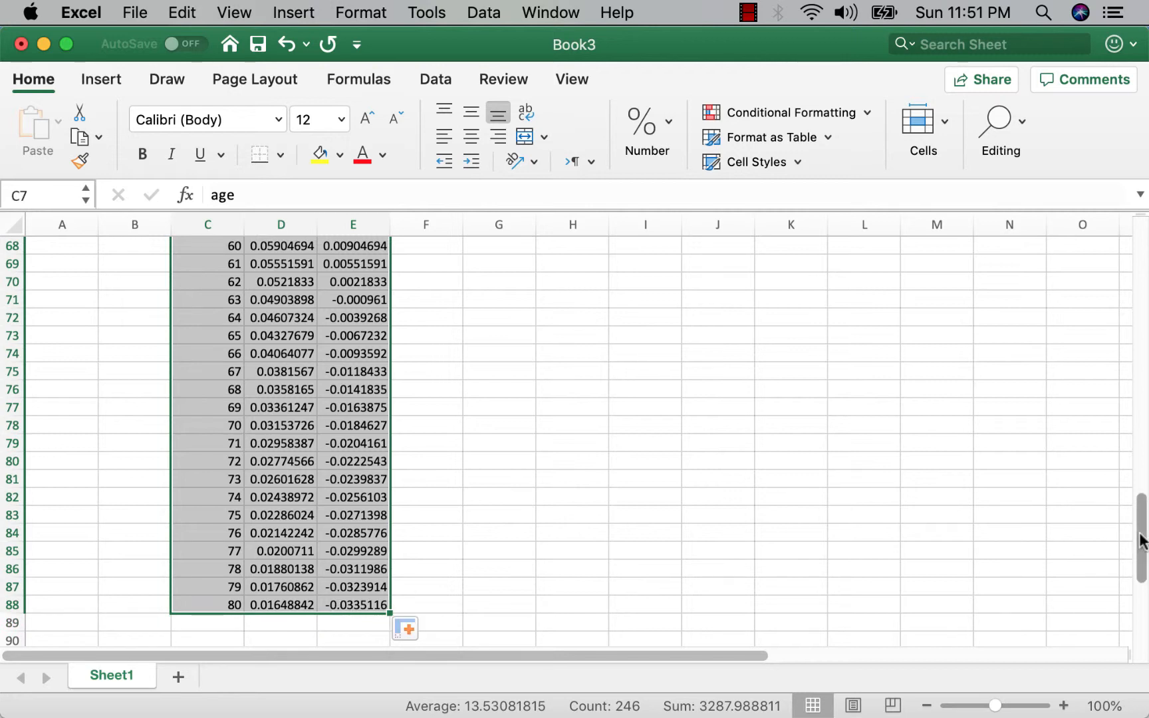
left_click_drag(1139, 540, 1146, 277)
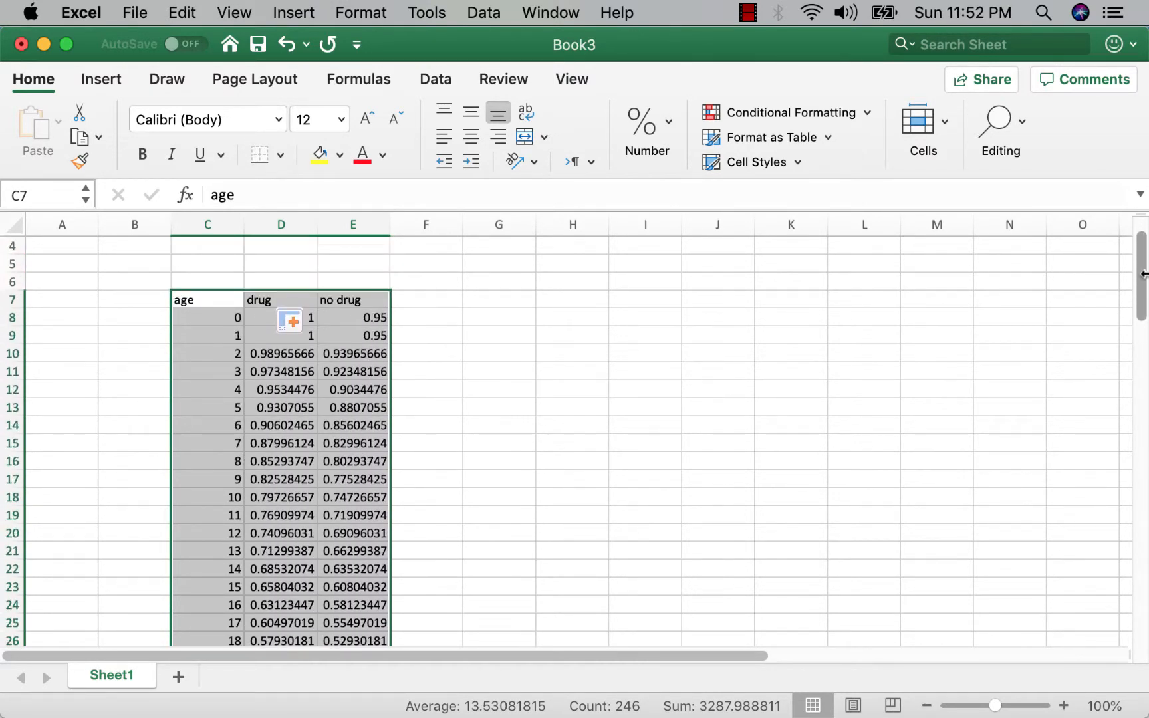
left_click(91, 89)
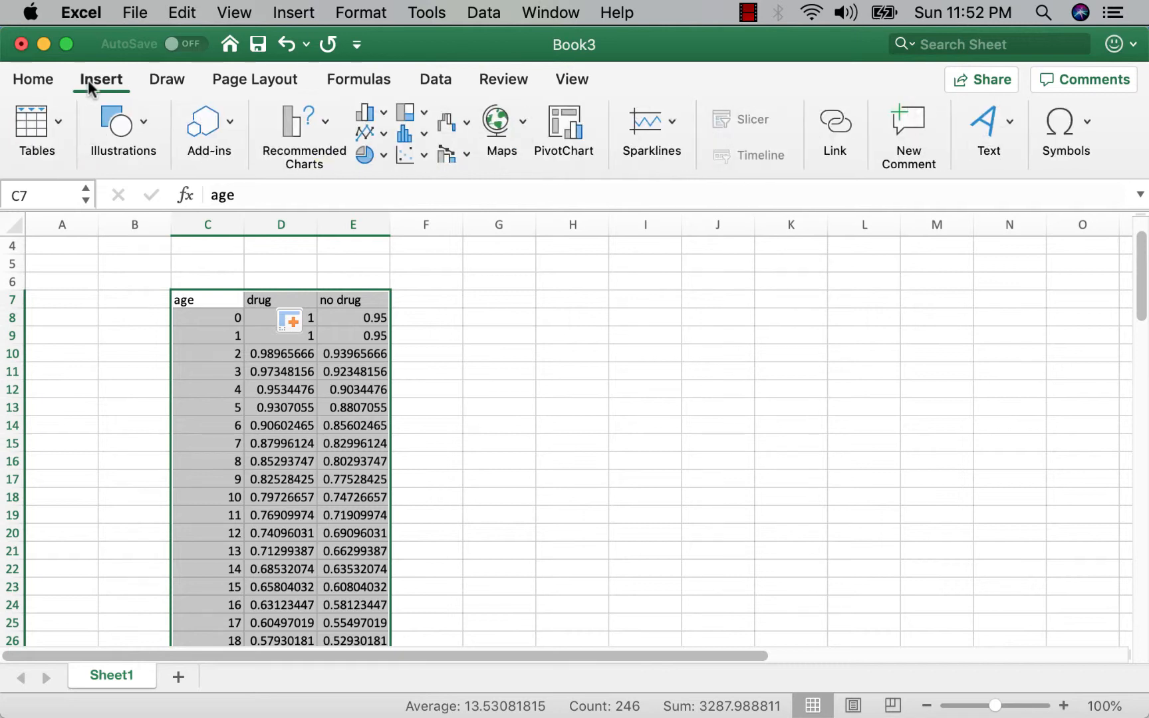
left_click(309, 126)
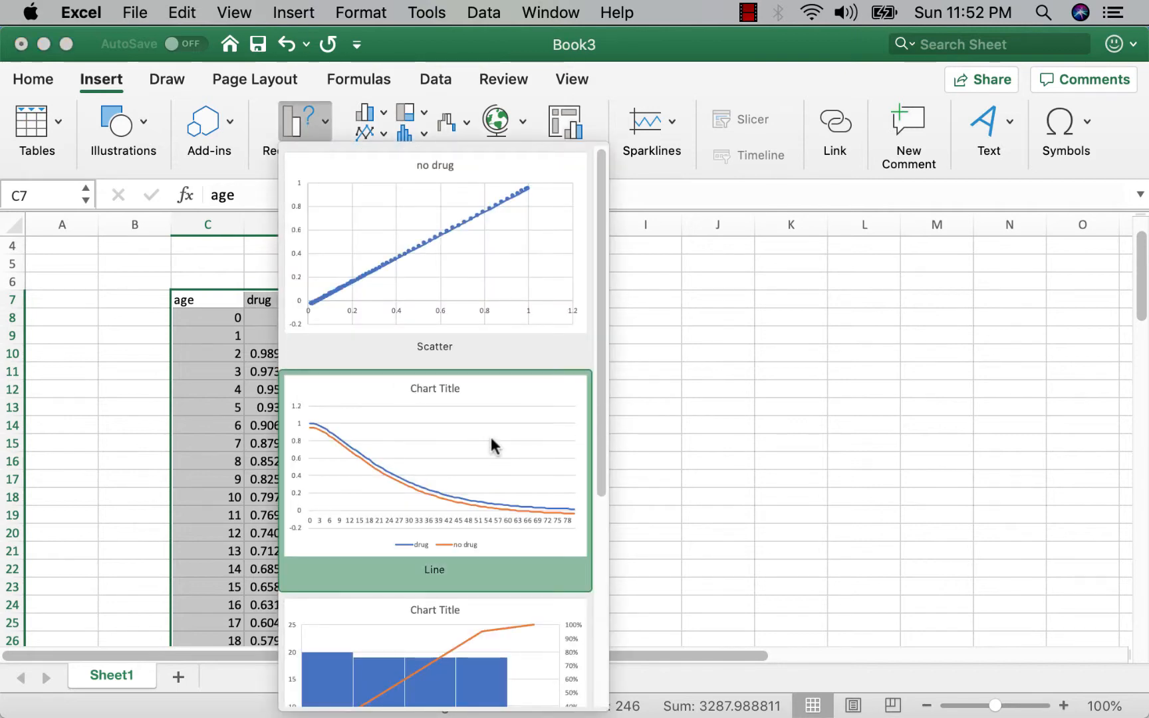
left_click(492, 444)
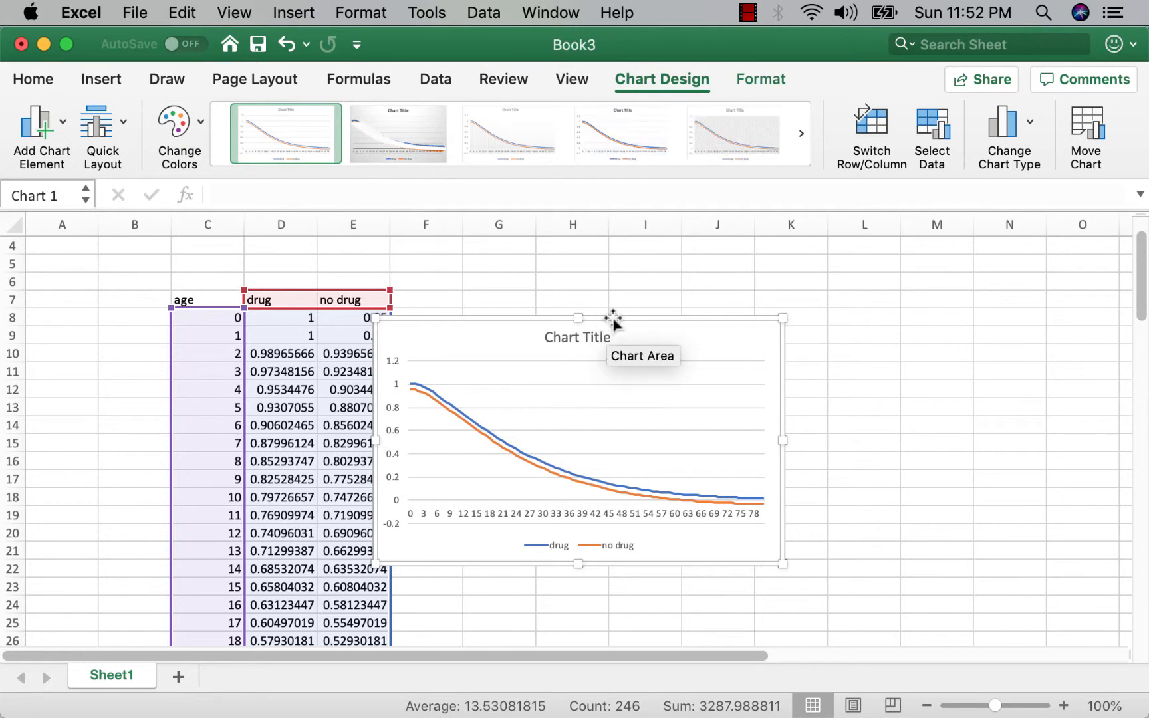
Move the chart beside the table and enlarge it to span roughly columns F through O.
left_click_drag(613, 316, 649, 269)
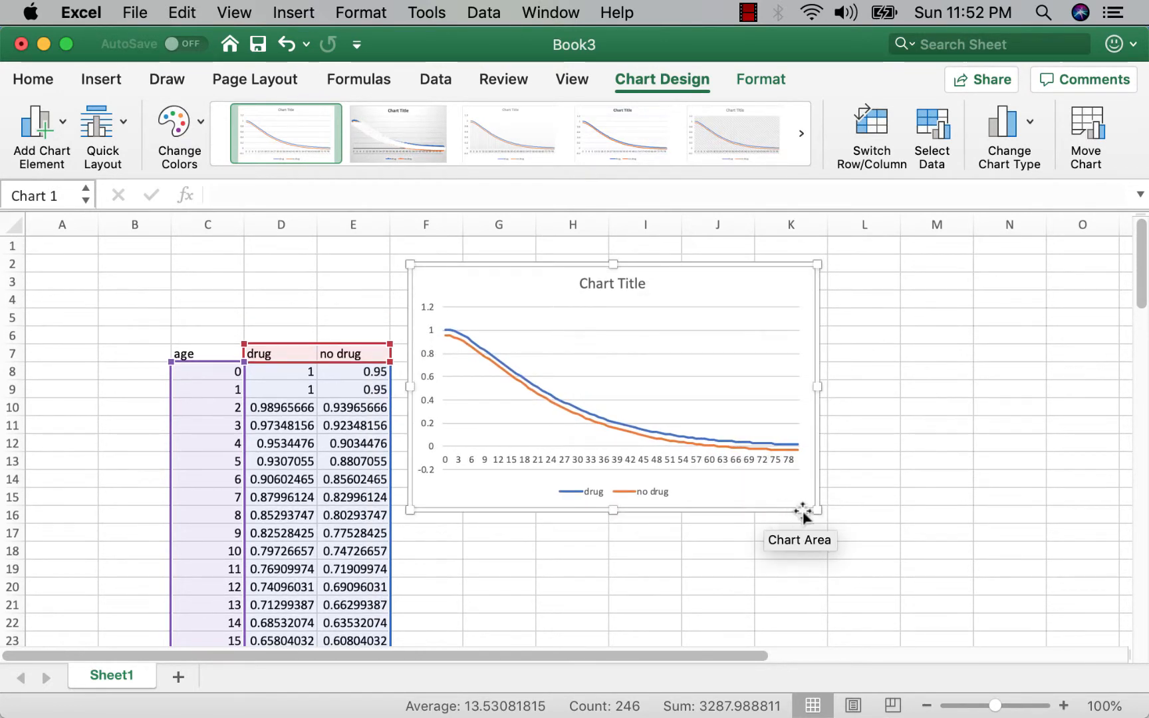
left_click_drag(817, 510, 1095, 635)
left_click_drag(1099, 641, 1094, 565)
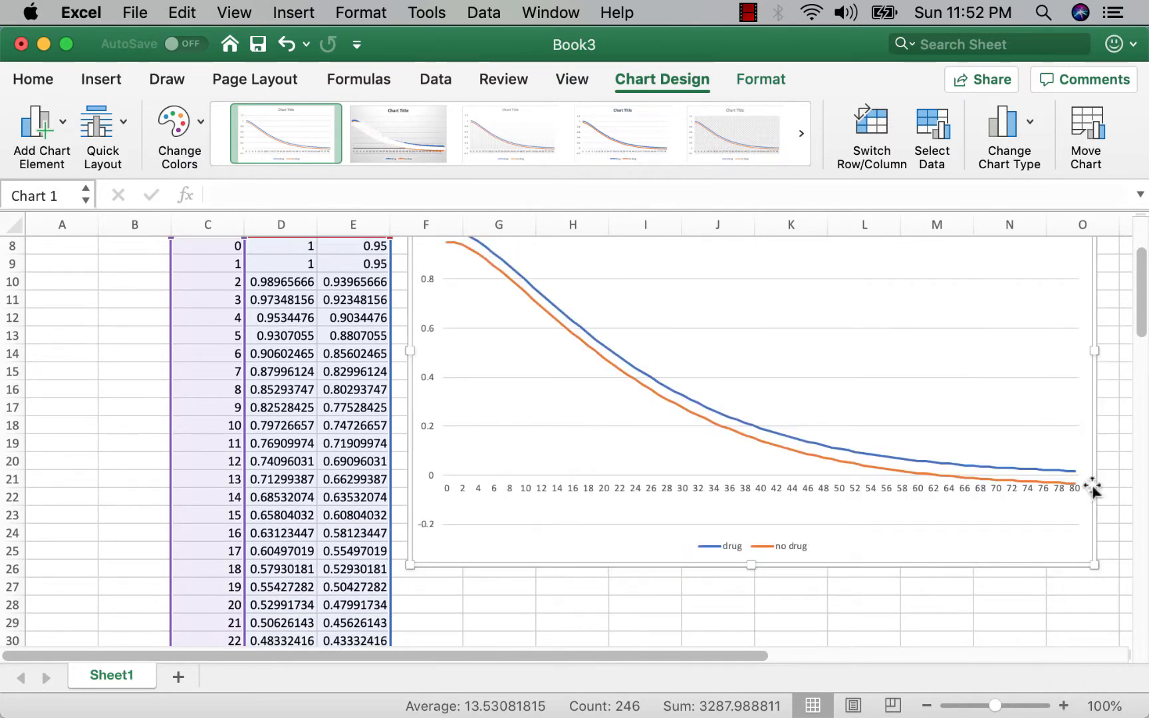
left_click_drag(1141, 320, 1142, 303)
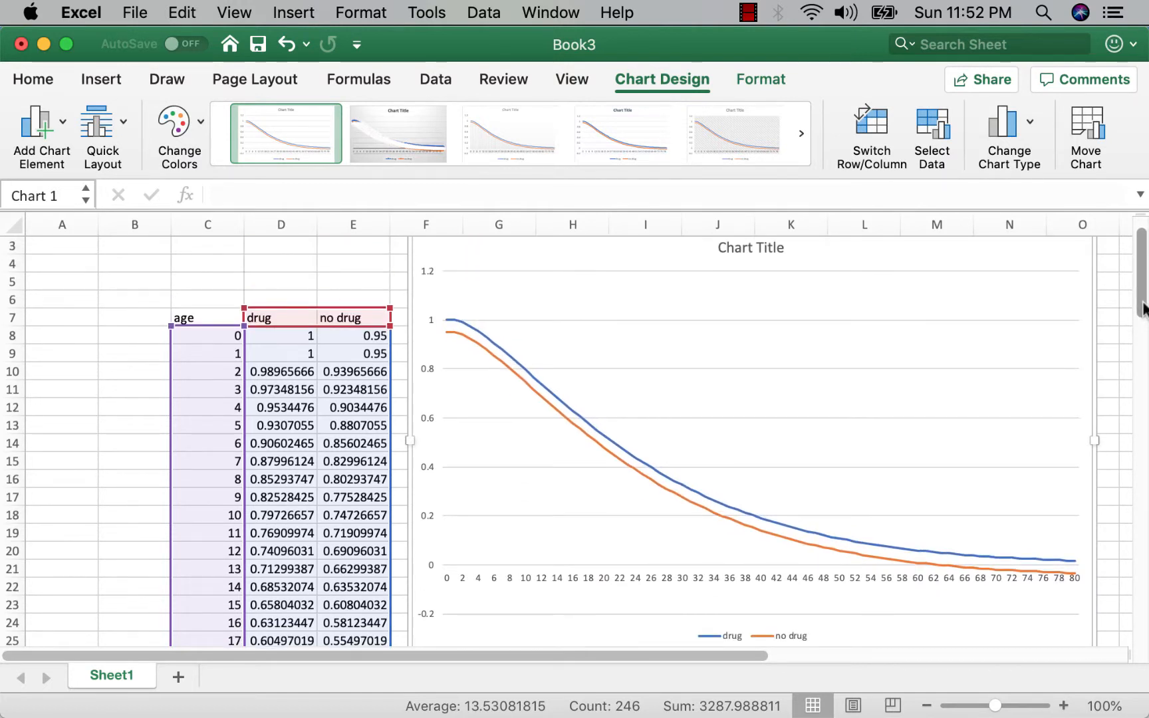
Rename the chart title to survival curves.
left_click(743, 251)
double_click(742, 249)
left_click(742, 251)
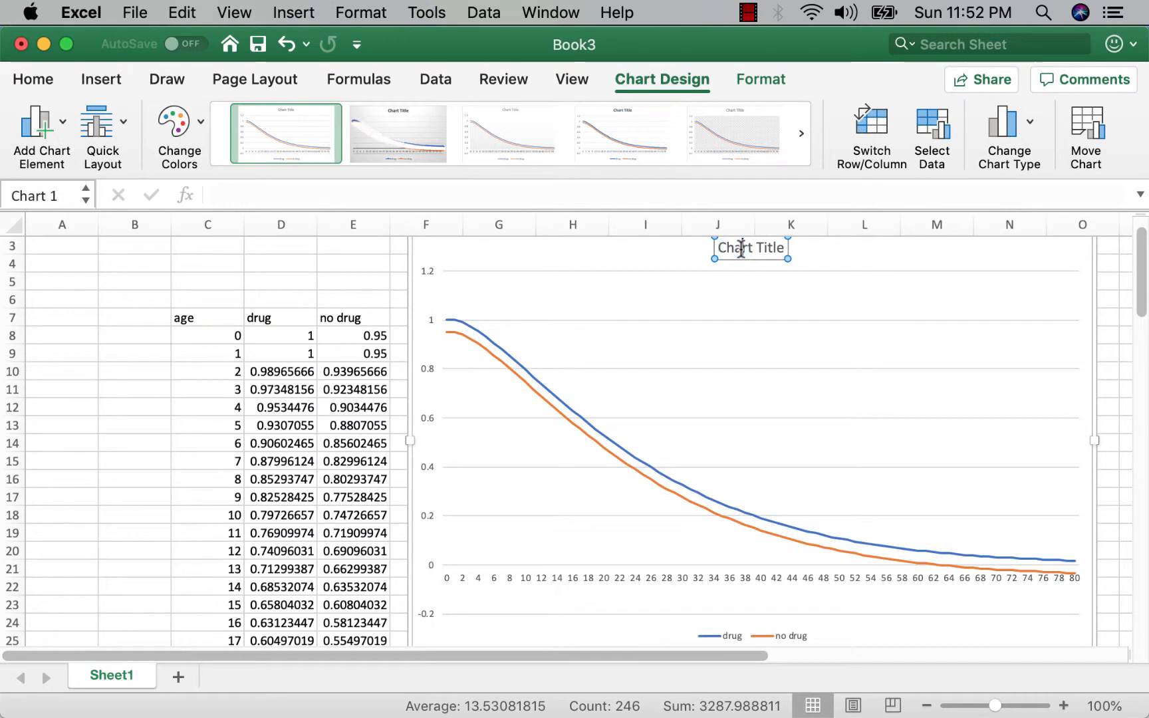
triple_click(756, 251)
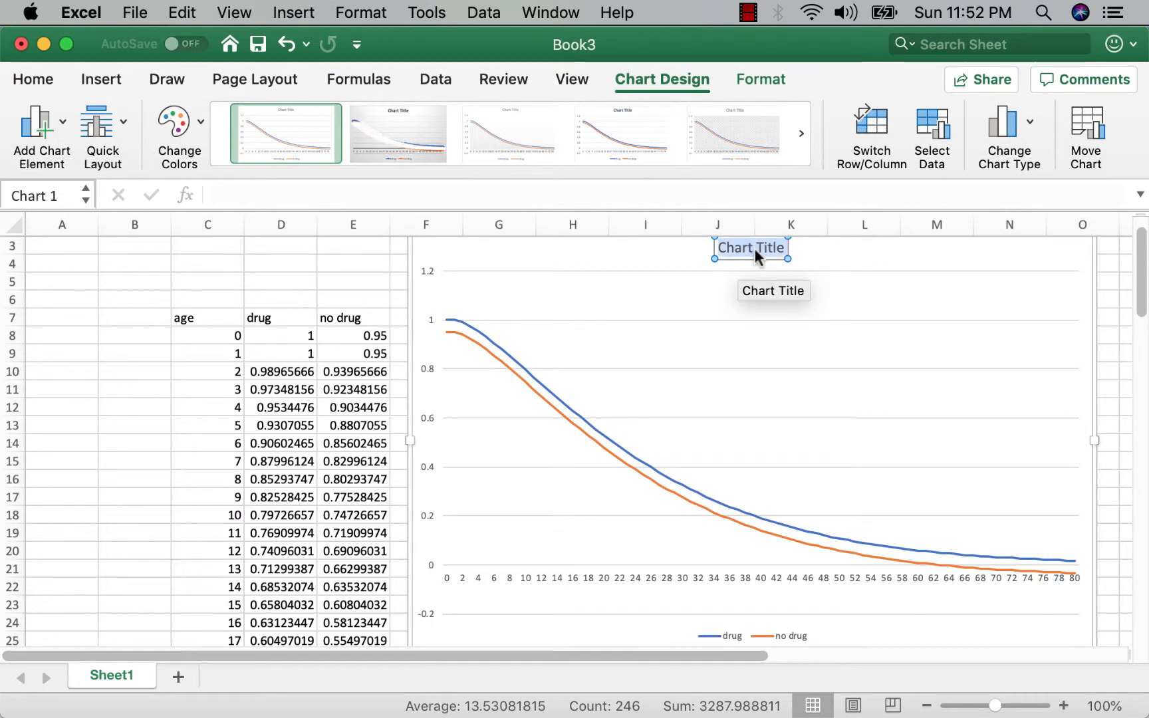
type("survival")
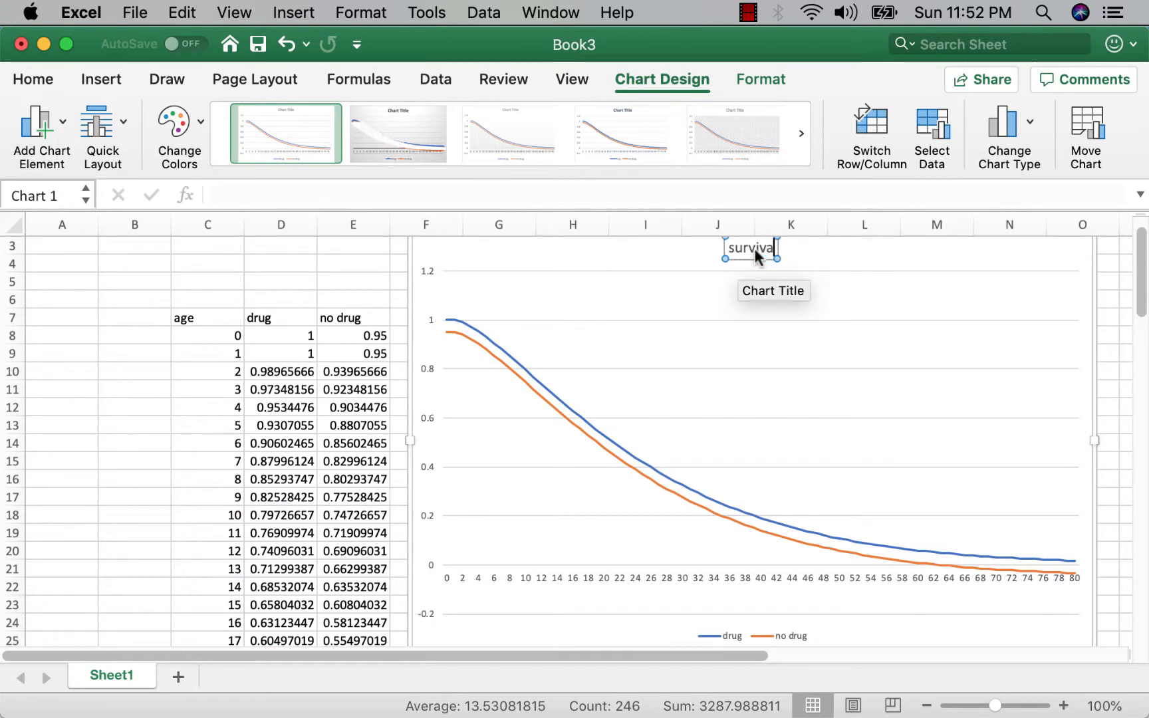
type(" curves")
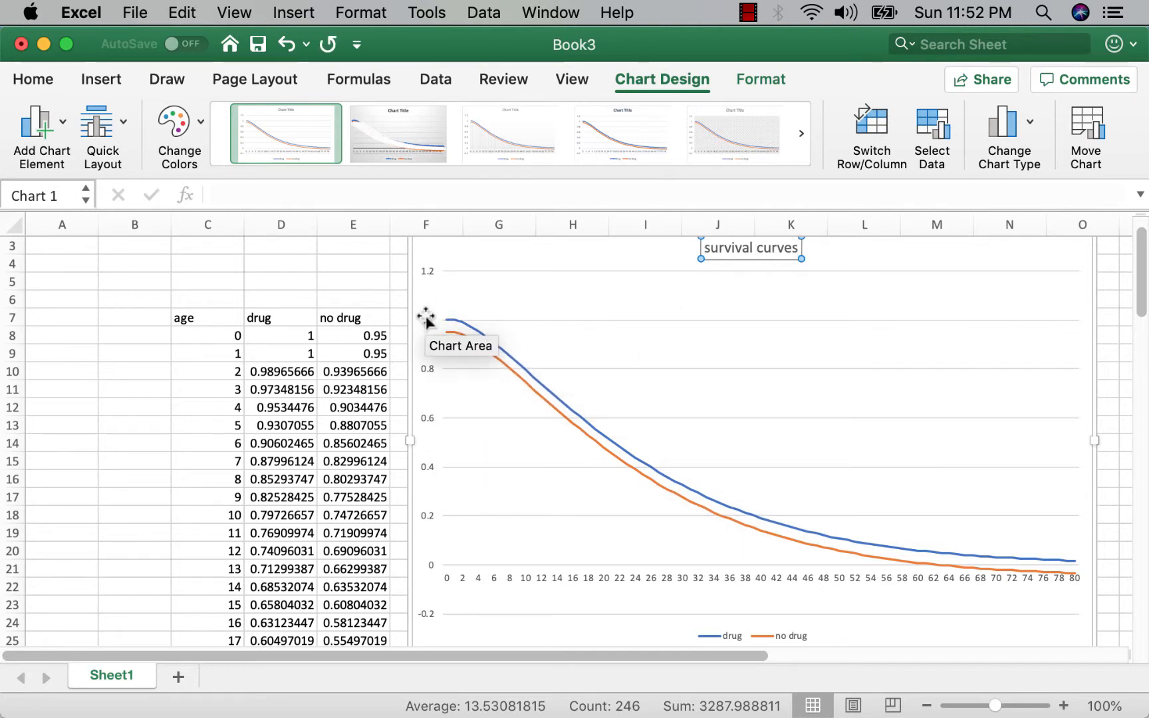
Format the vertical axis bounds to a minimum of 0 and a maximum of 1.
left_click(430, 273)
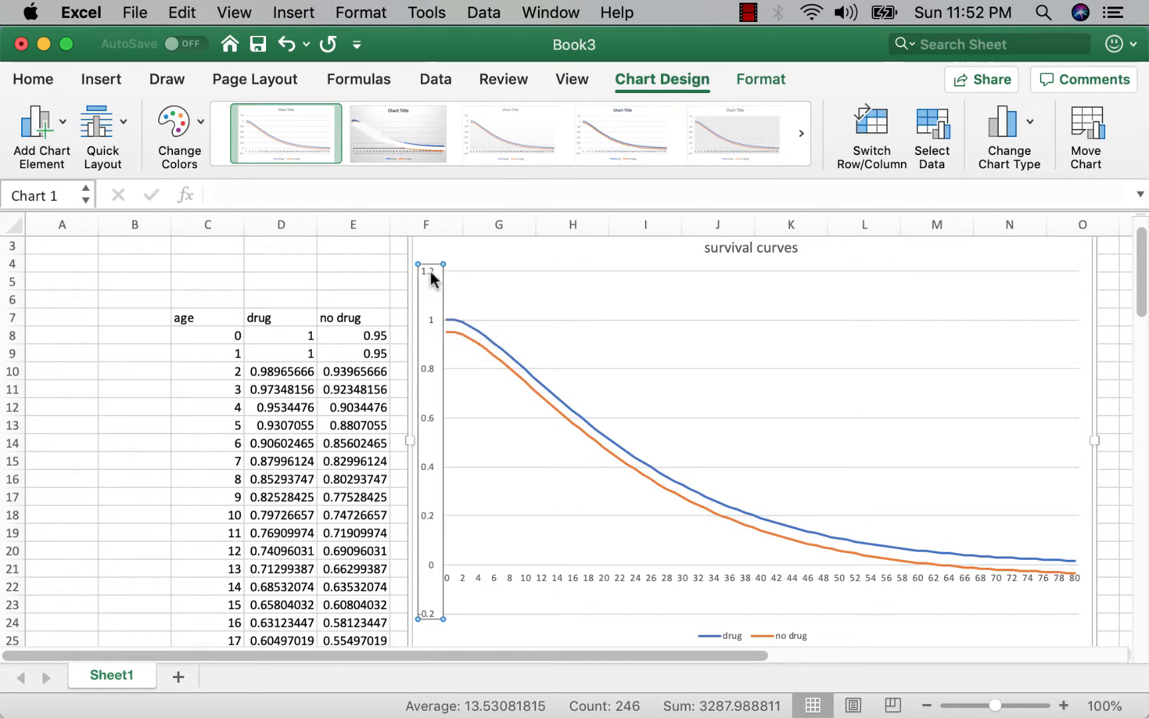
double_click(430, 271)
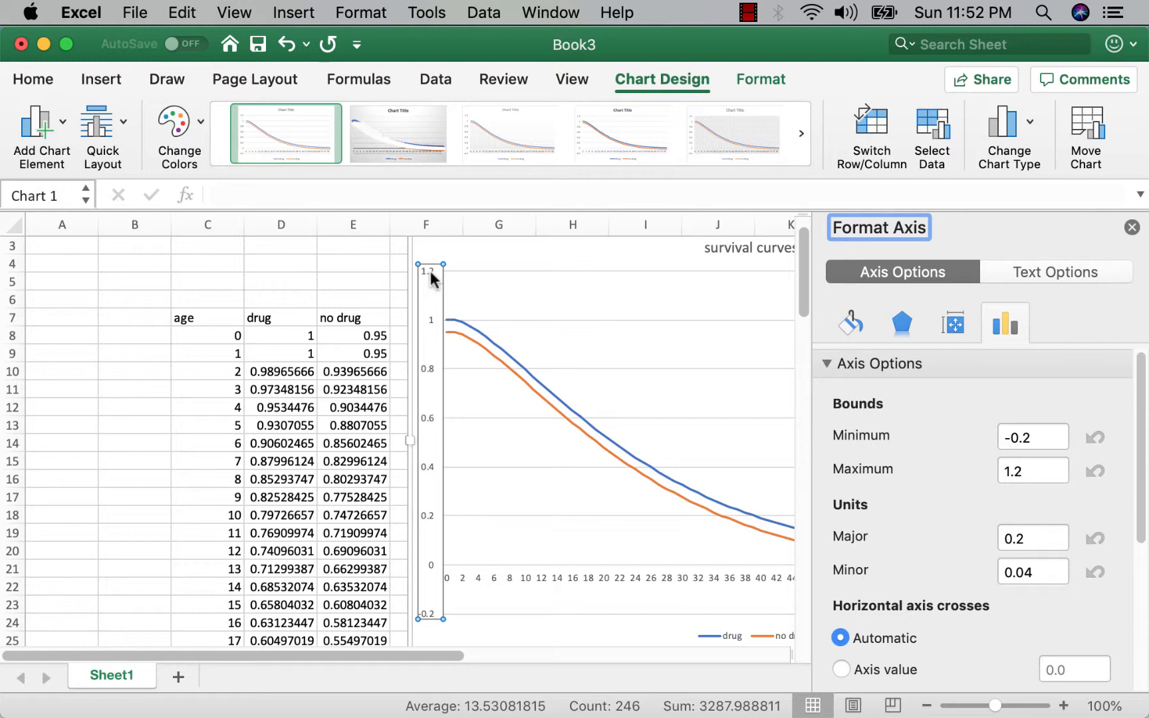
left_click(1040, 433)
double_click(1040, 433)
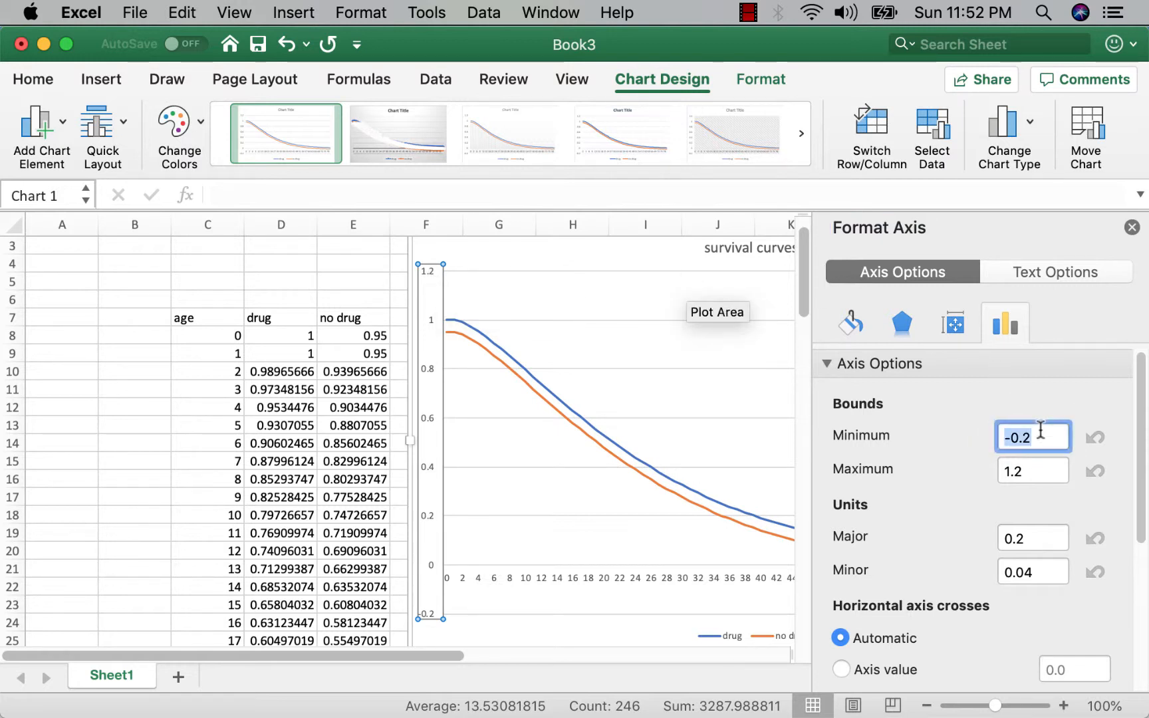
type("0")
left_click(1024, 470)
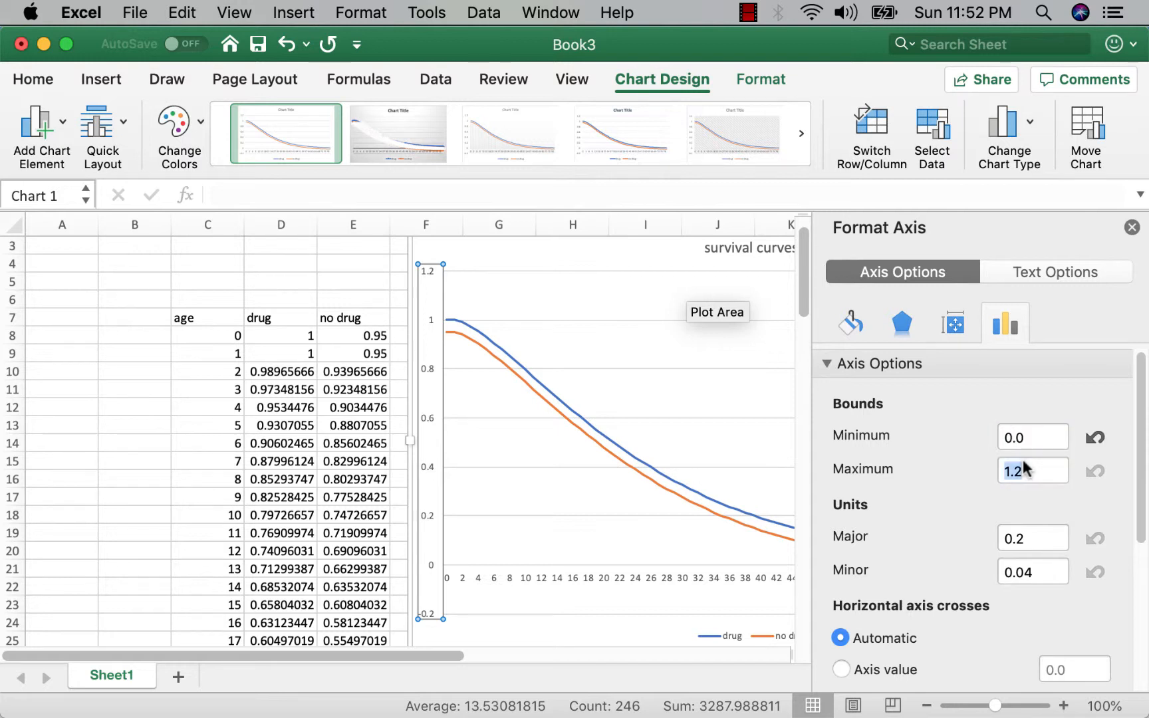
double_click(1025, 468)
left_click(1024, 462)
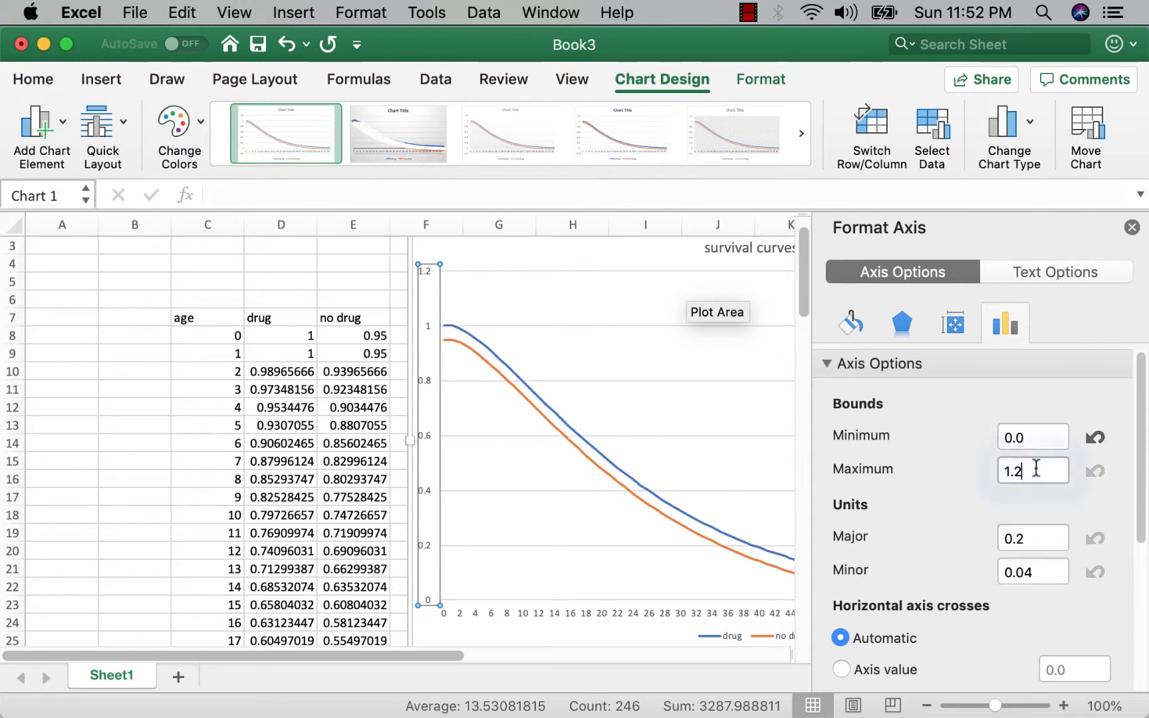
double_click(1027, 468)
type("1")
left_click(1047, 433)
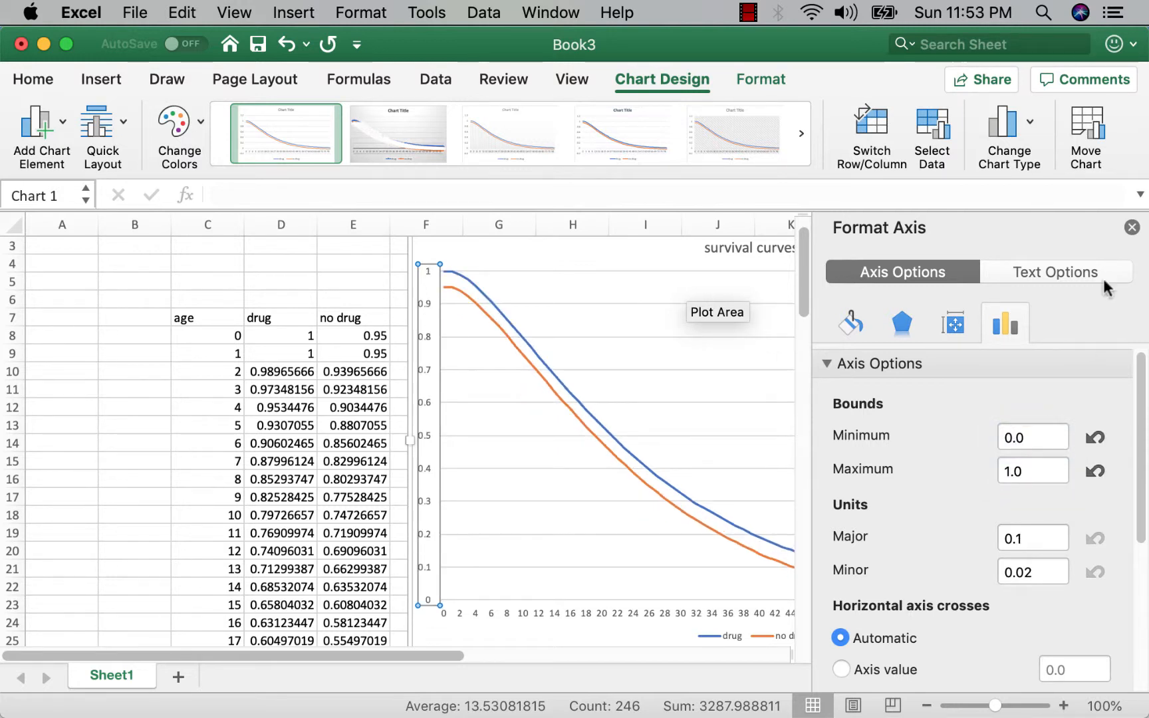
left_click(1132, 227)
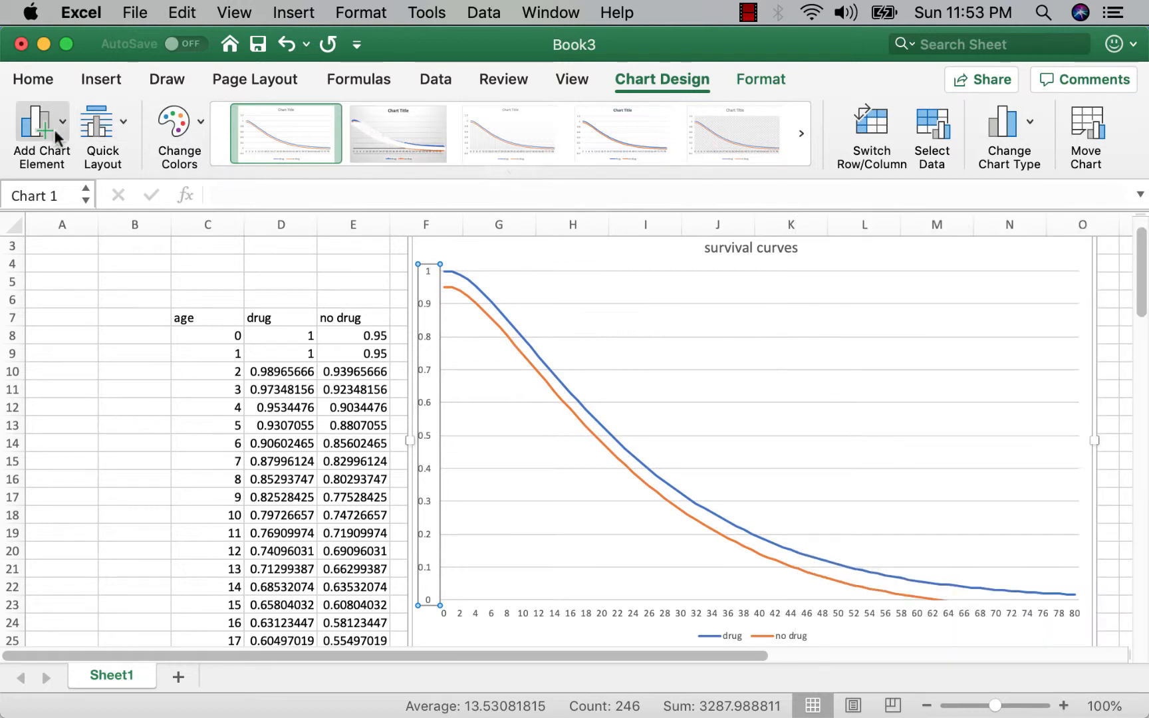
Add a primary horizontal axis title reading age.
left_click(30, 130)
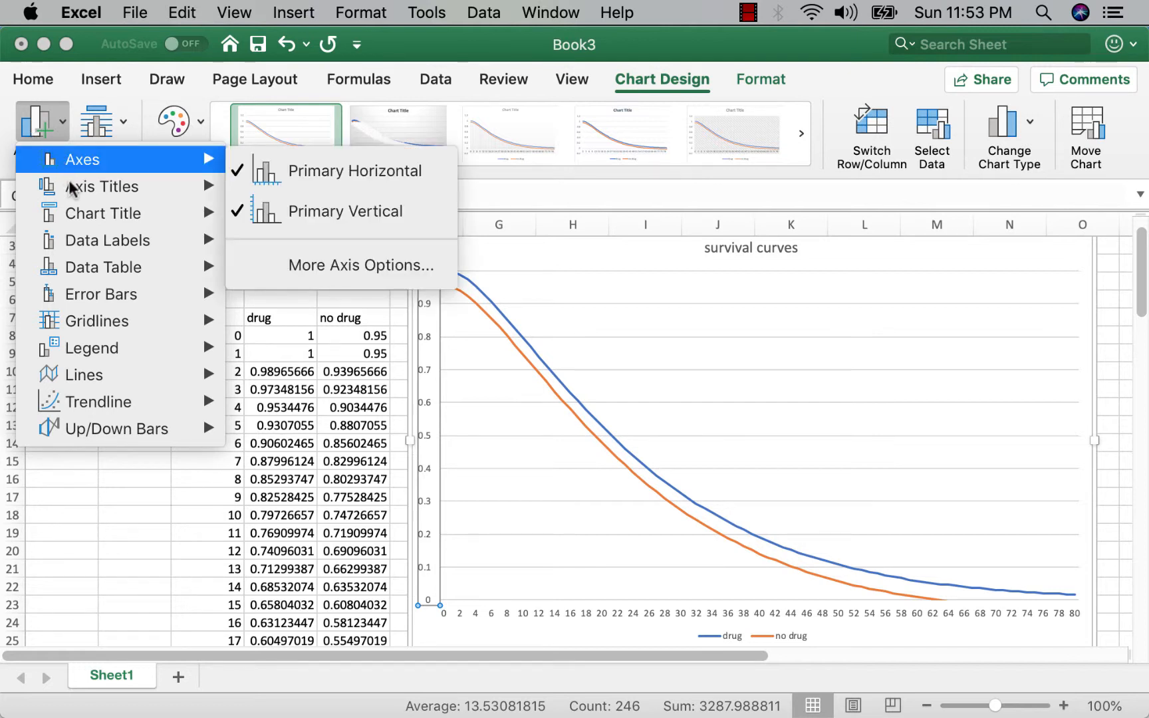
mouse_move(69, 187)
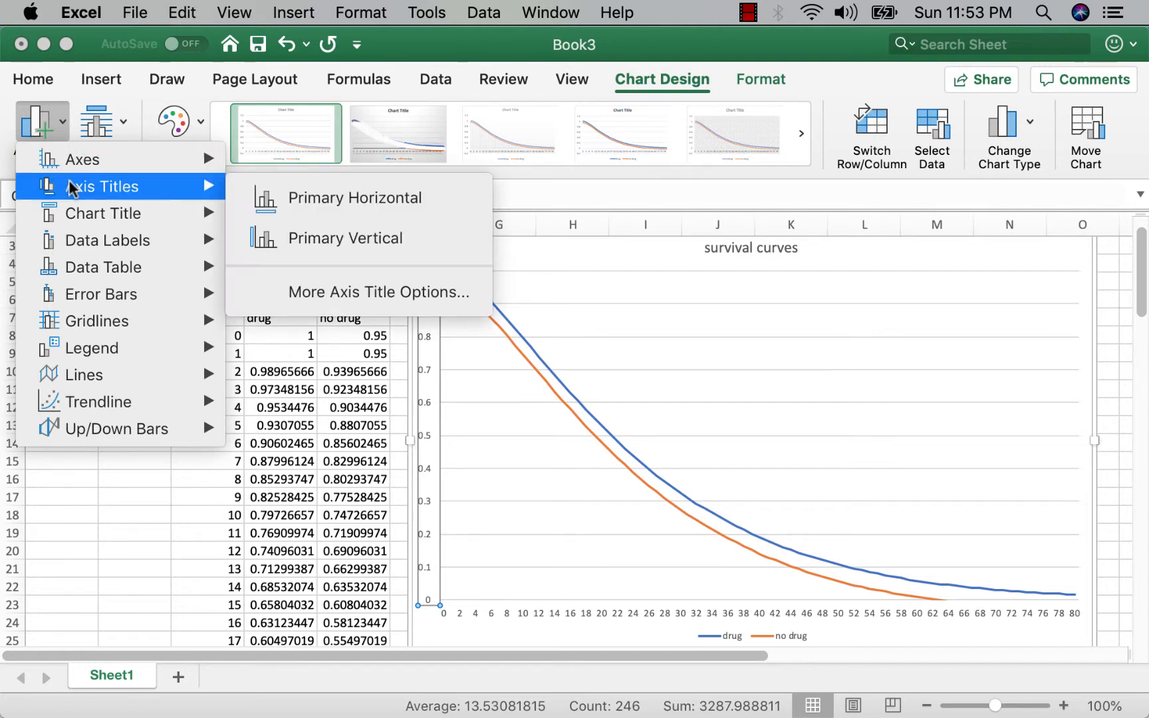
left_click(309, 198)
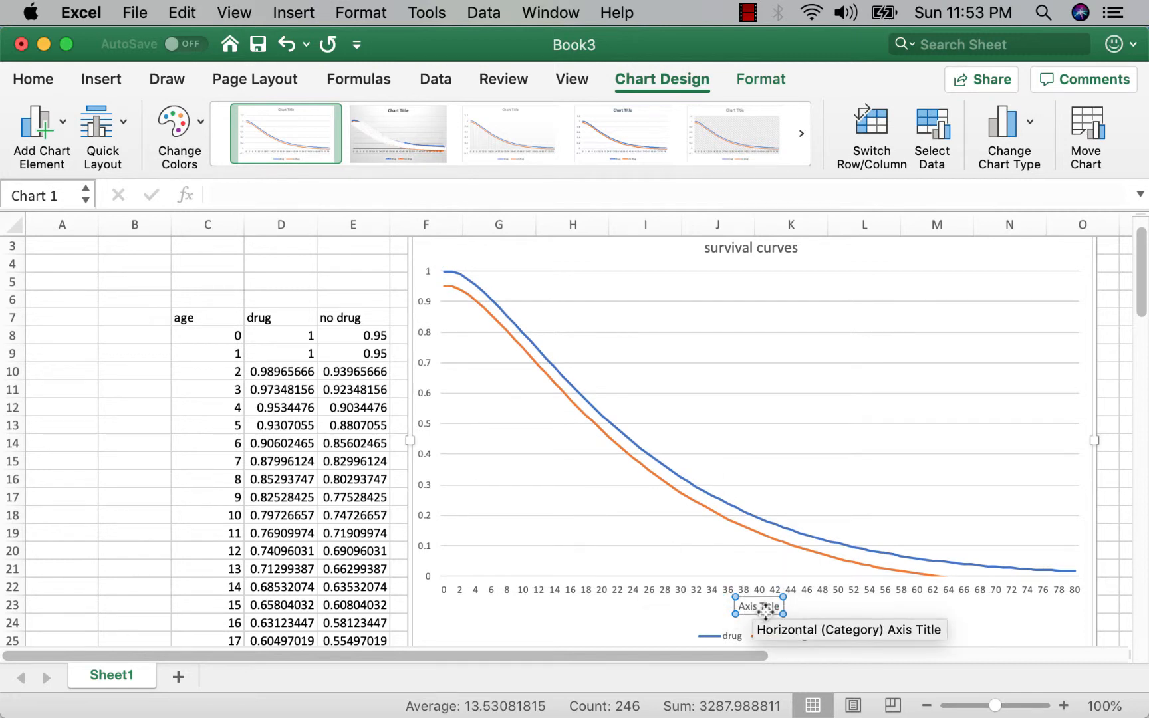
triple_click(752, 603)
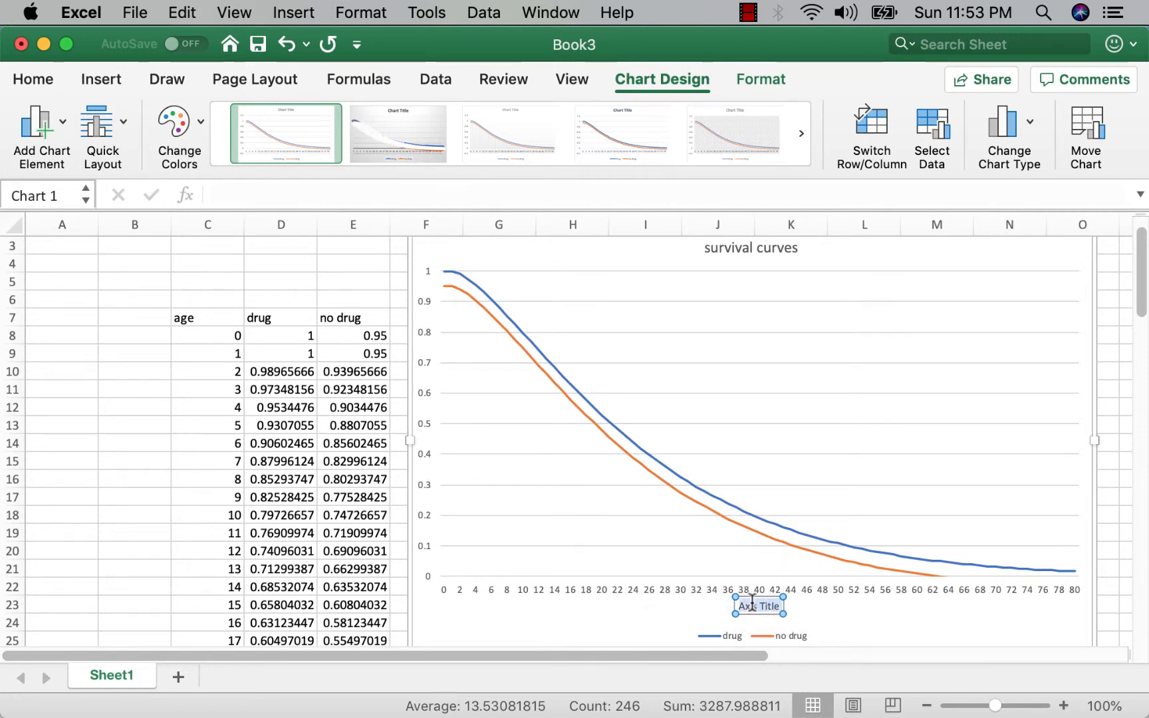
type("age")
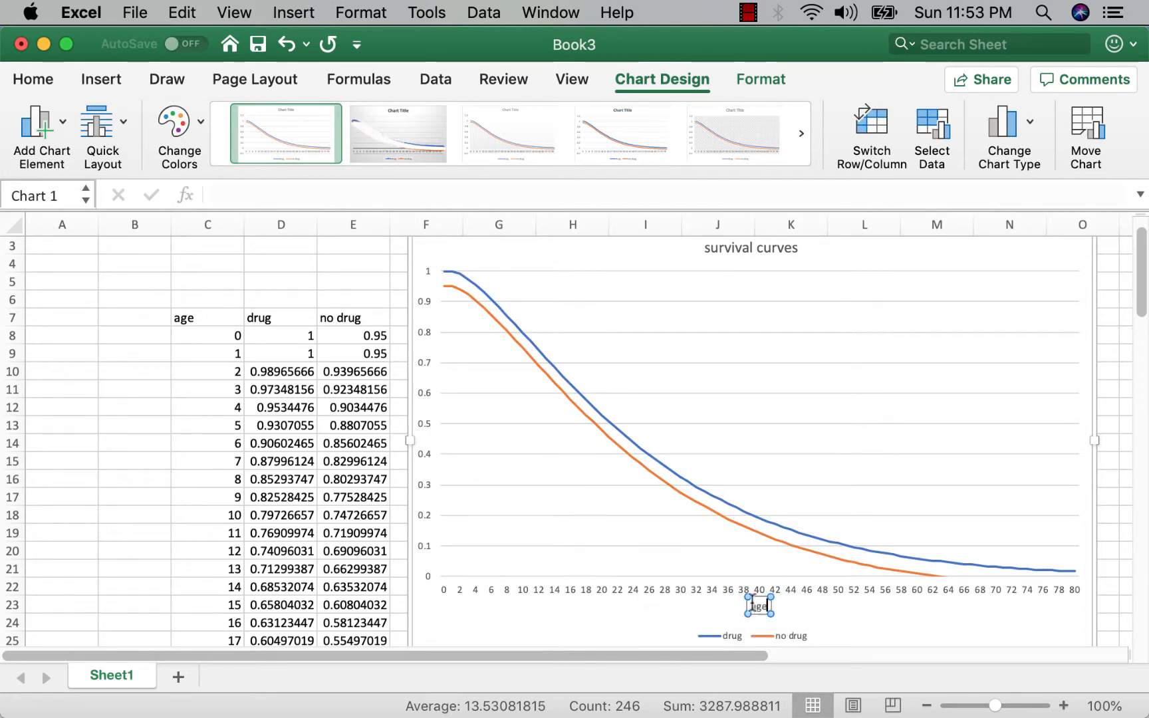
Add a primary vertical axis title reading pr(alive).
left_click(43, 158)
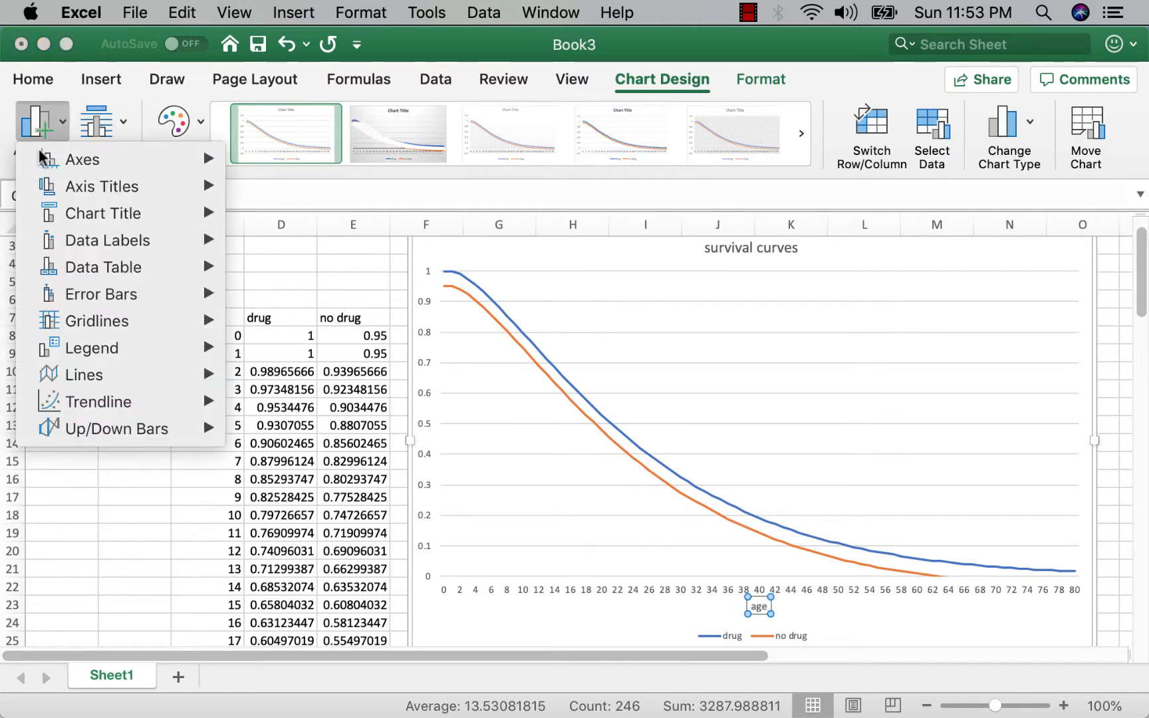
mouse_move(73, 191)
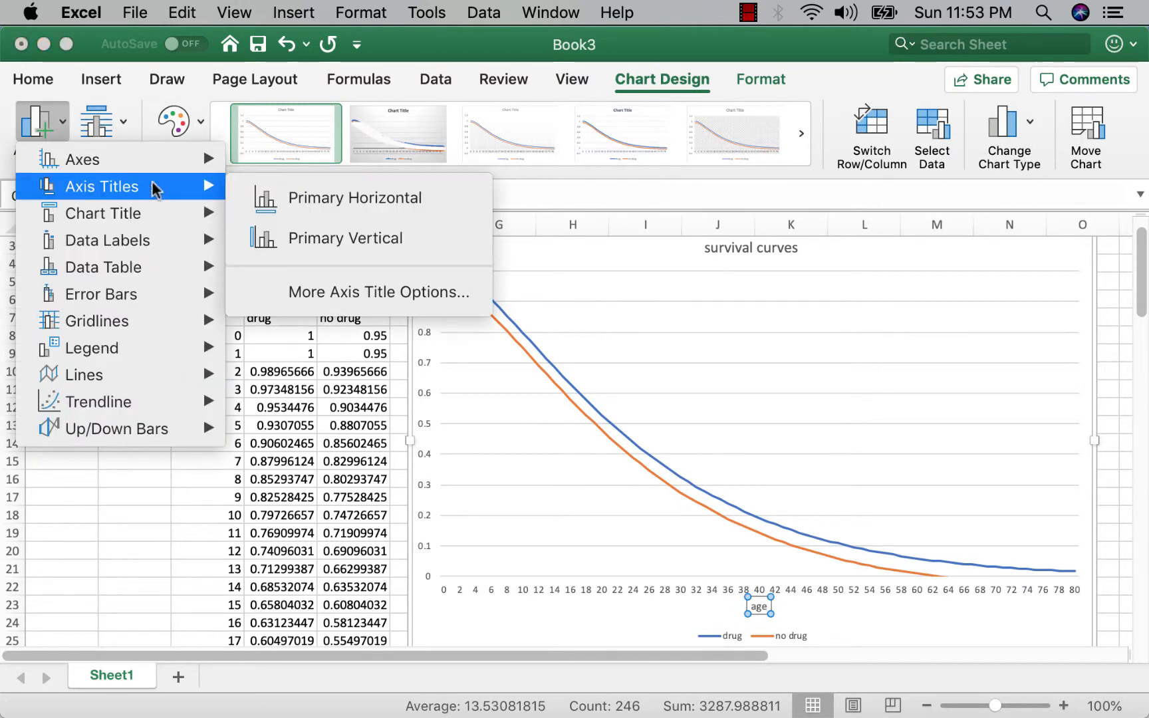
left_click(306, 238)
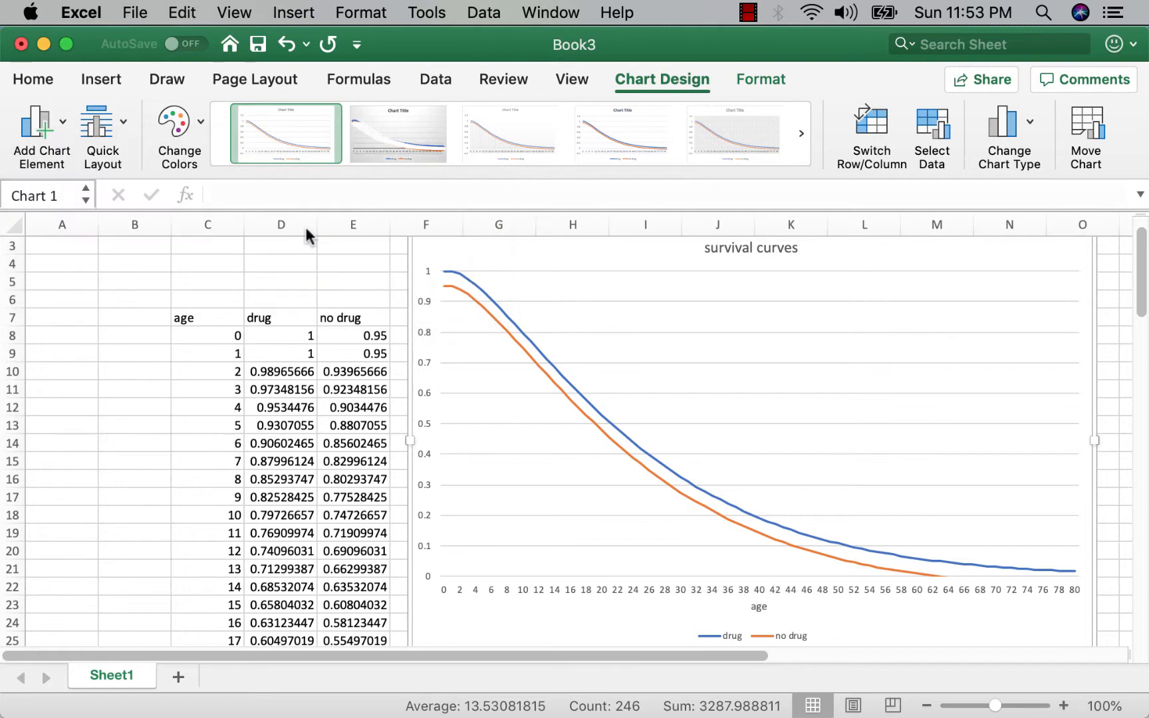
triple_click(429, 411)
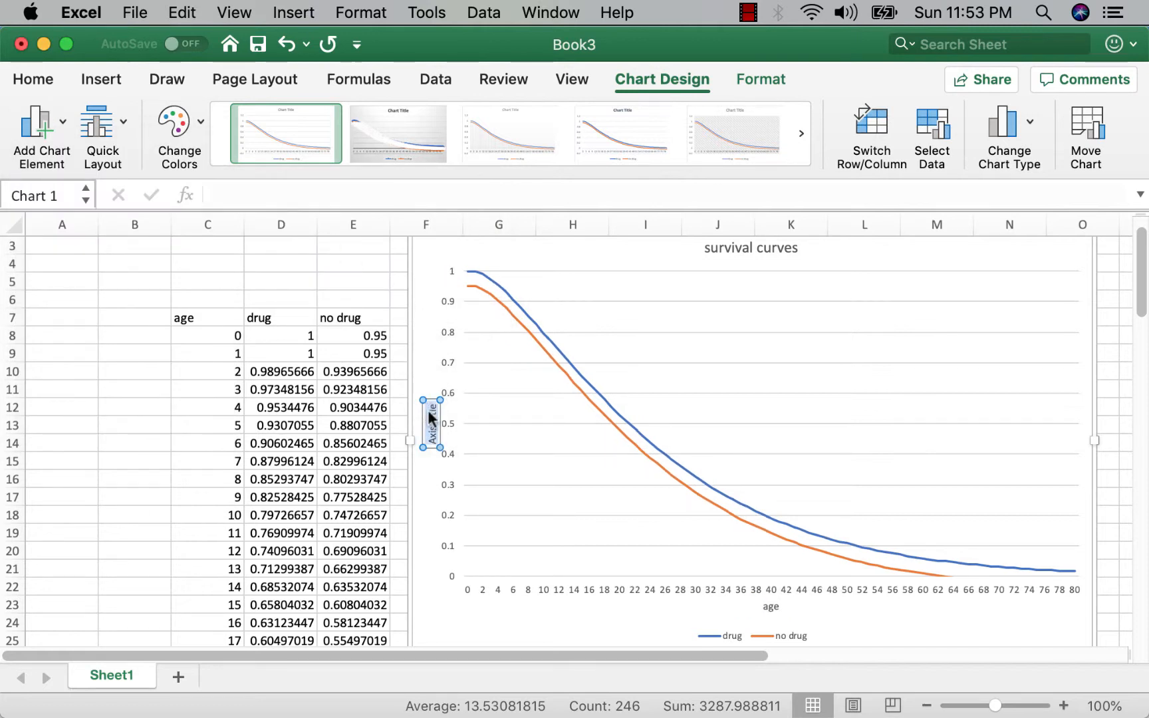
type("pro")
type("alive)")
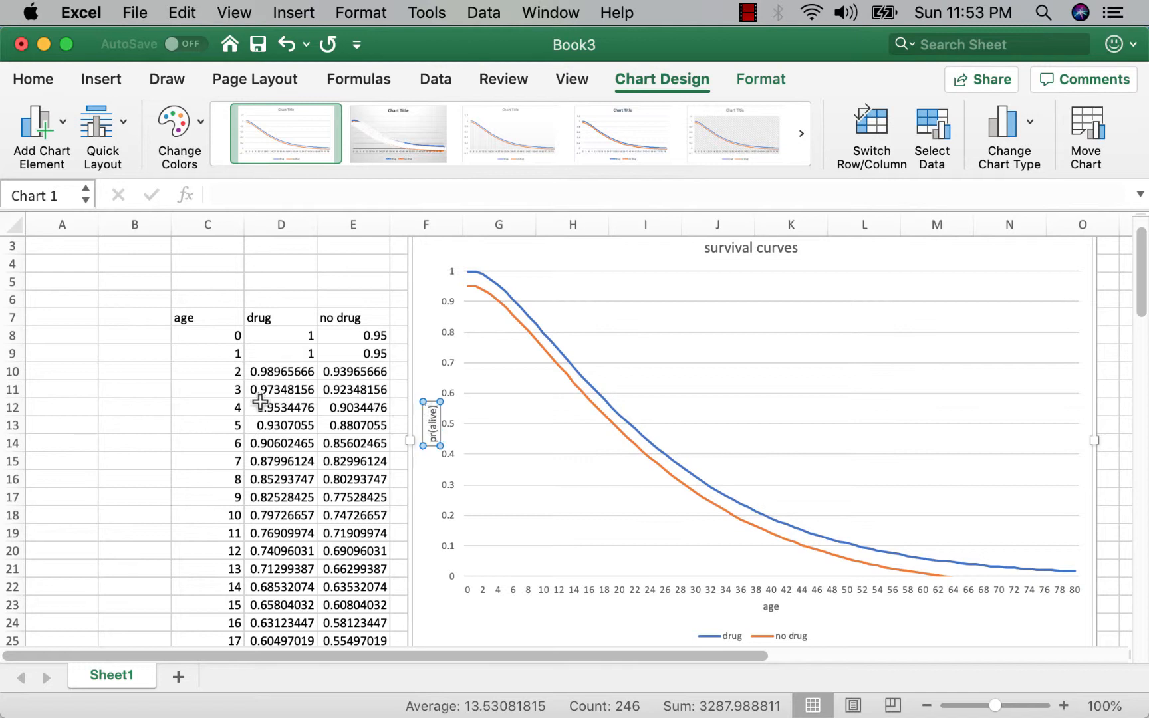
left_click(122, 396)
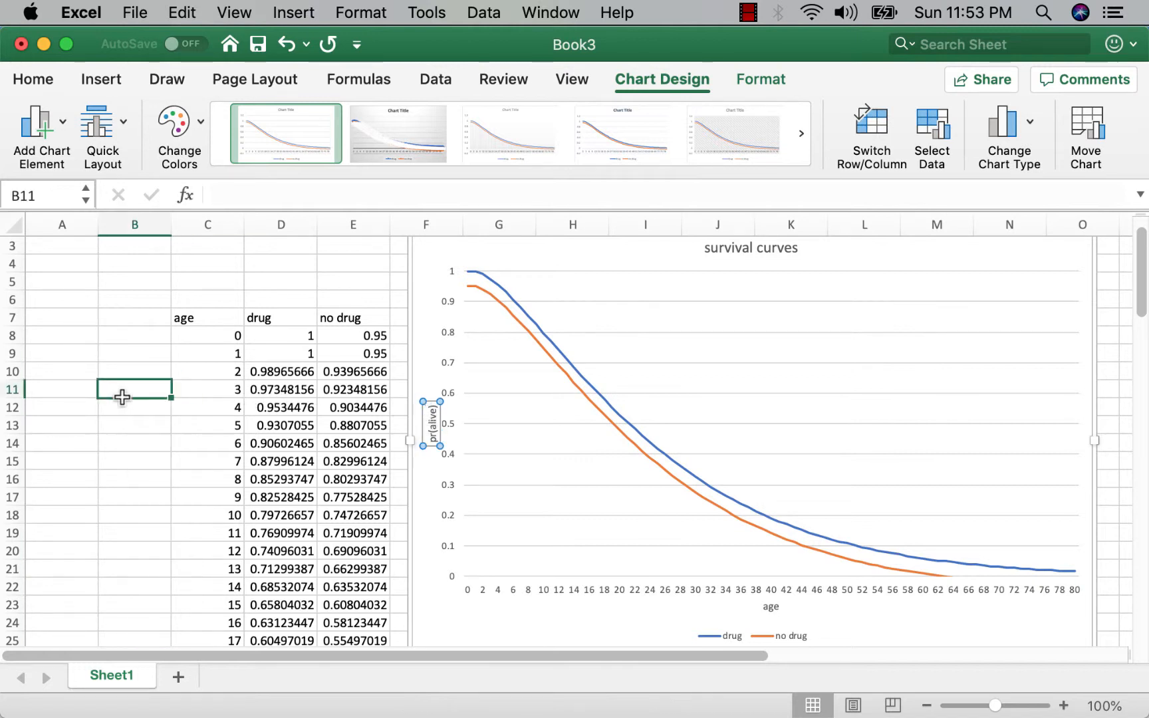